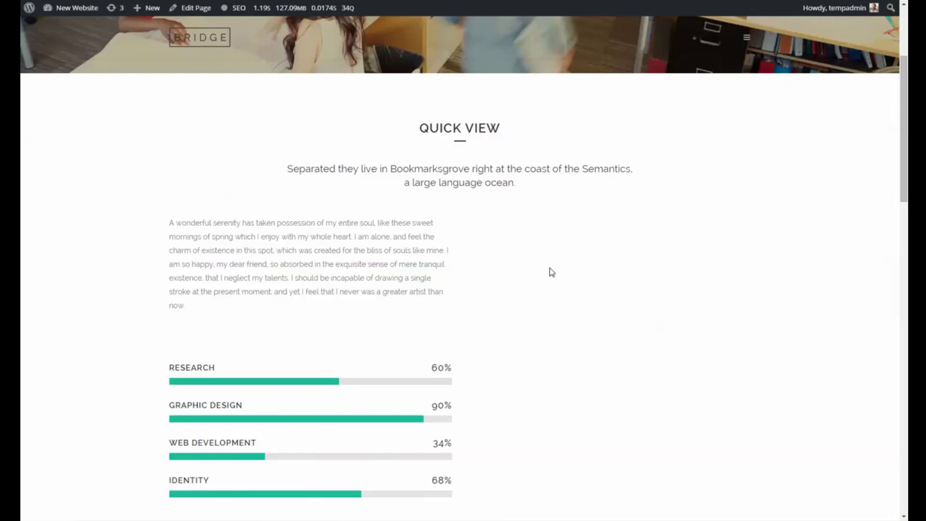
pyautogui.scroll(-5, 563, 240)
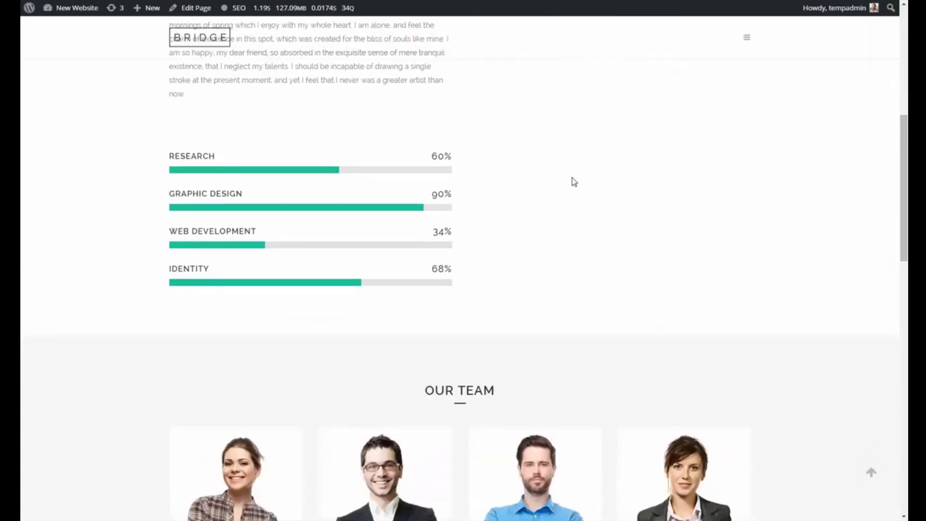
pyautogui.scroll(5, 575, 181)
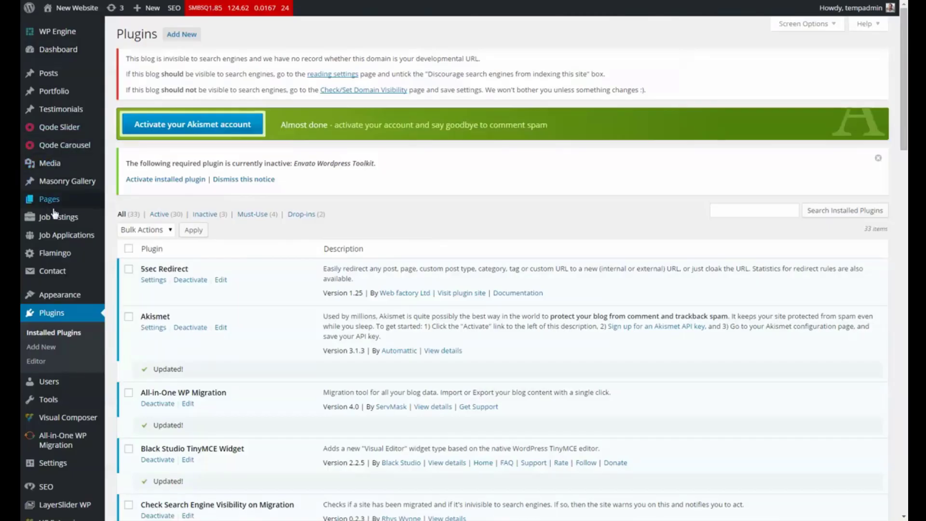
pyautogui.moveTo(51, 225)
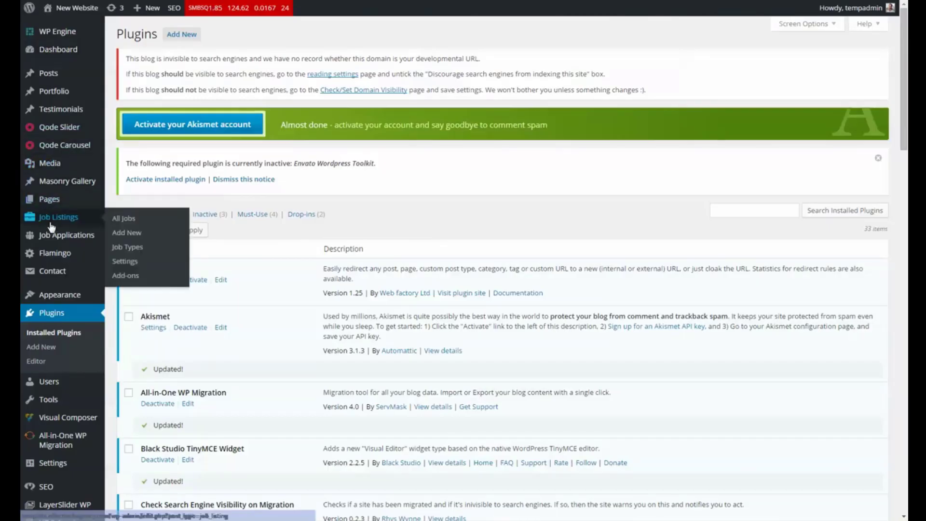
# - Create a new form titled "Contact Form" with the description "This is a simple contact form."
pyautogui.moveTo(61, 60)
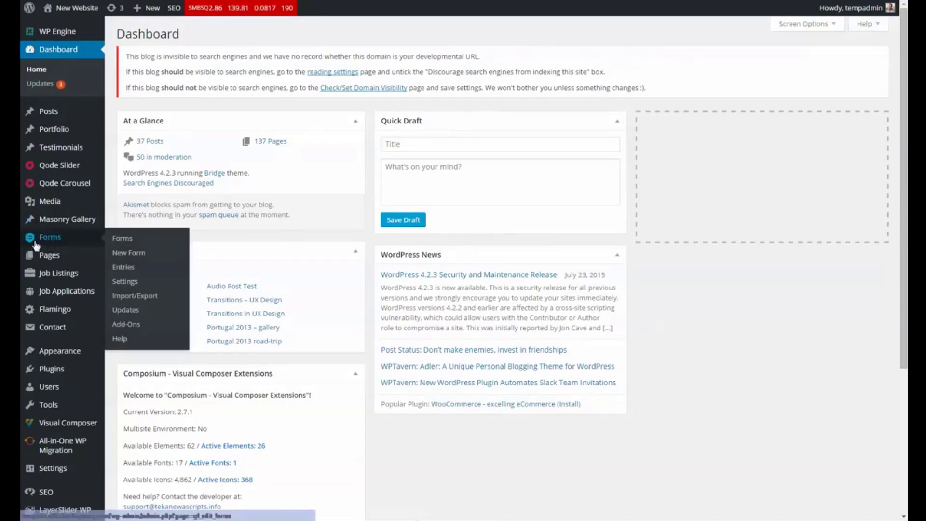
pyautogui.click(70, 241)
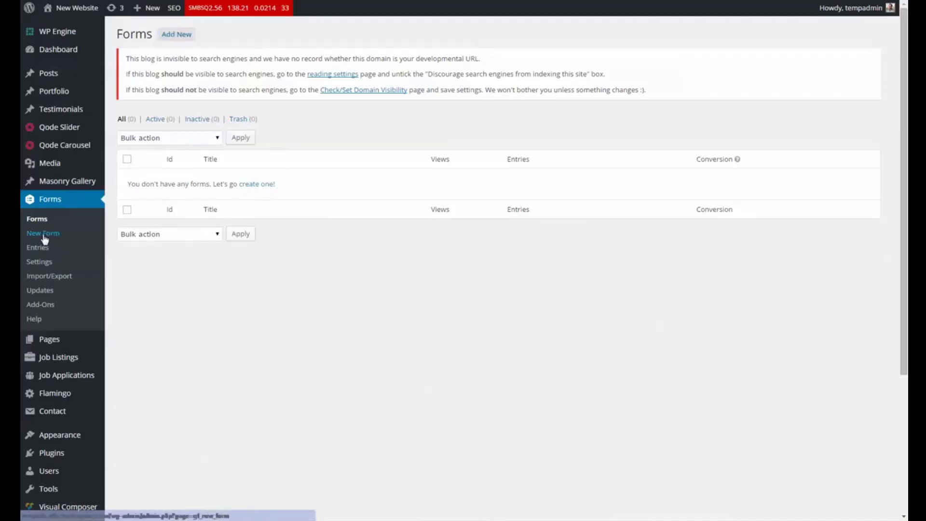
pyautogui.click(176, 37)
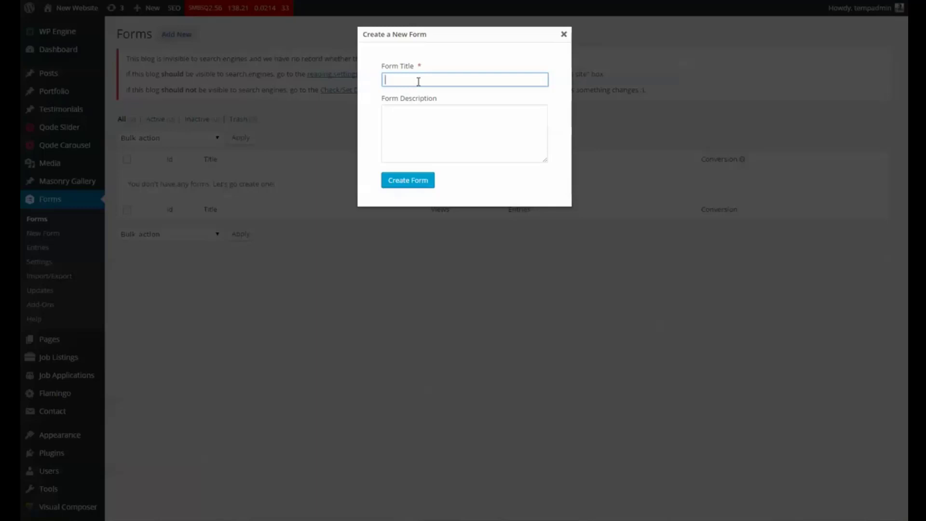
pyautogui.write('Contact Form')
pyautogui.click(431, 143)
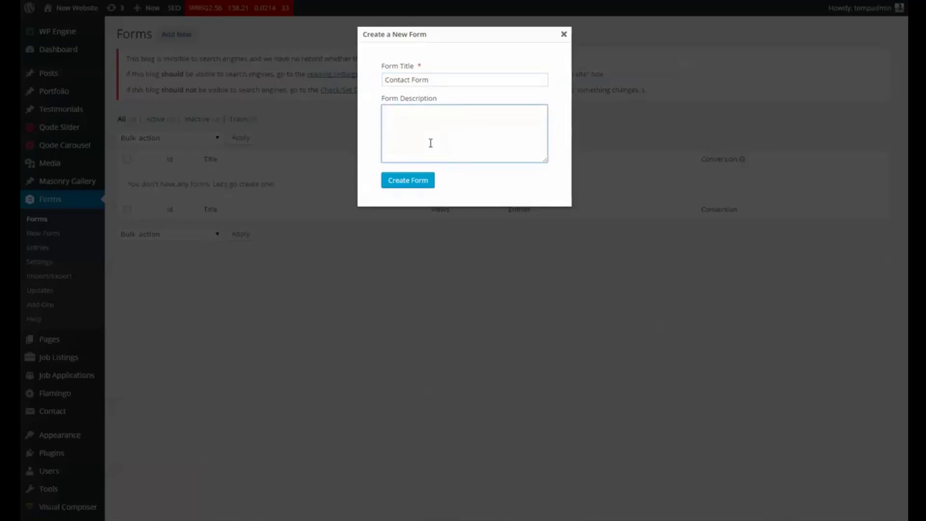
pyautogui.write('This is a simple contact form.')
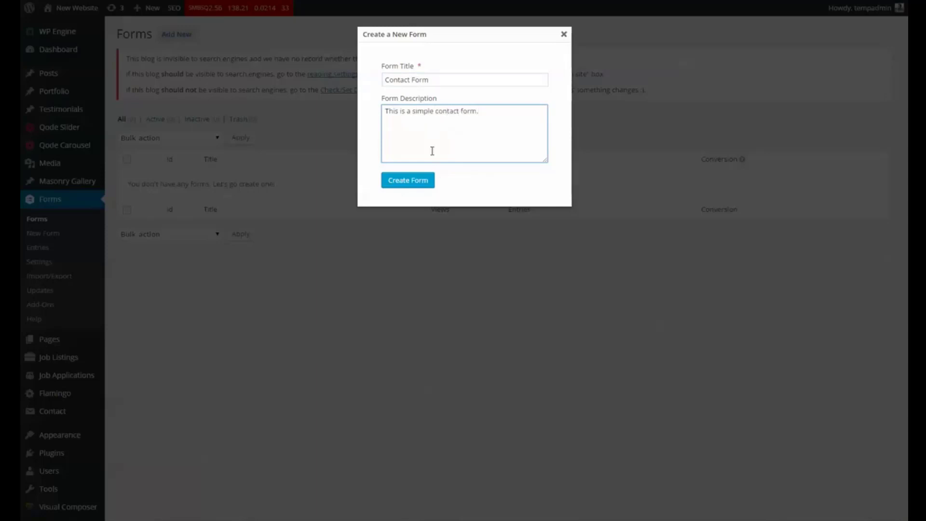
pyautogui.click(414, 181)
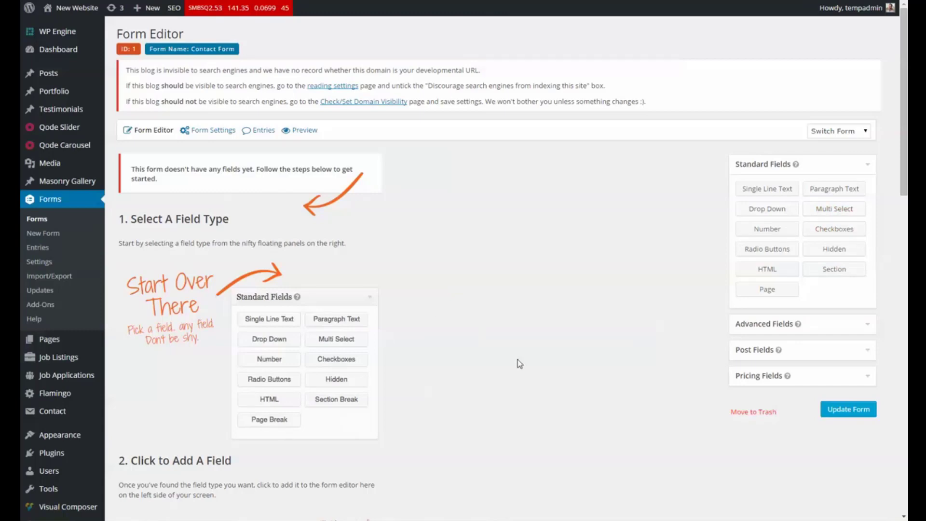
# - Add a Name field from the advanced field types to the empty contact form
pyautogui.scroll(-1, 523, 347)
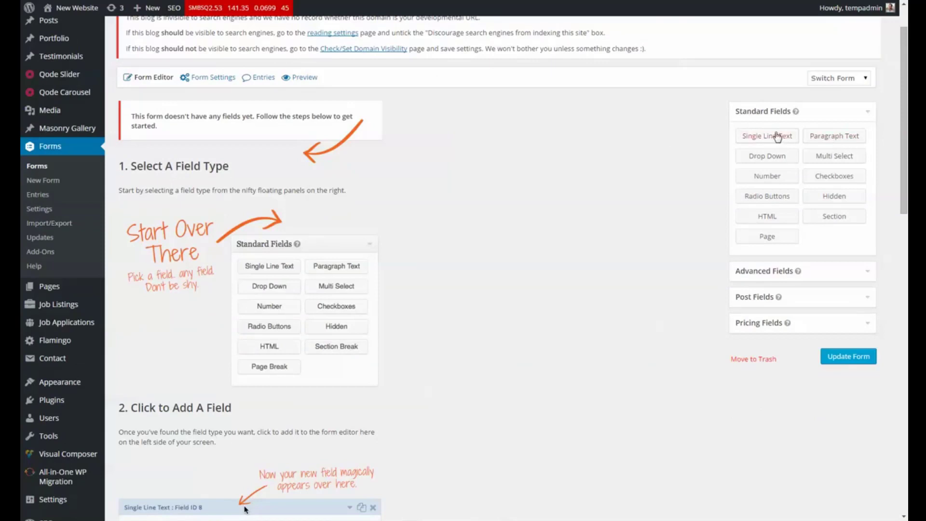
pyautogui.click(768, 272)
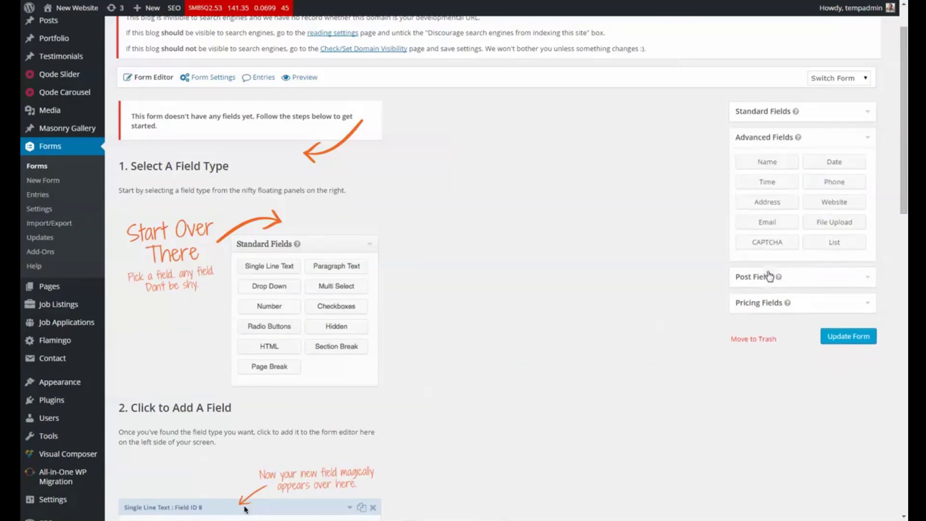
pyautogui.click(771, 167)
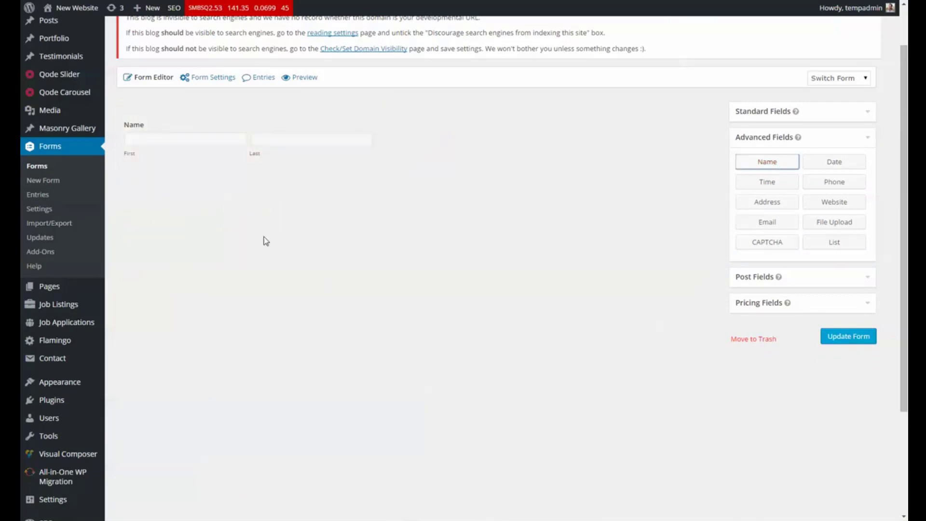
# - Make the Name field required and collapse its settings
pyautogui.click(203, 128)
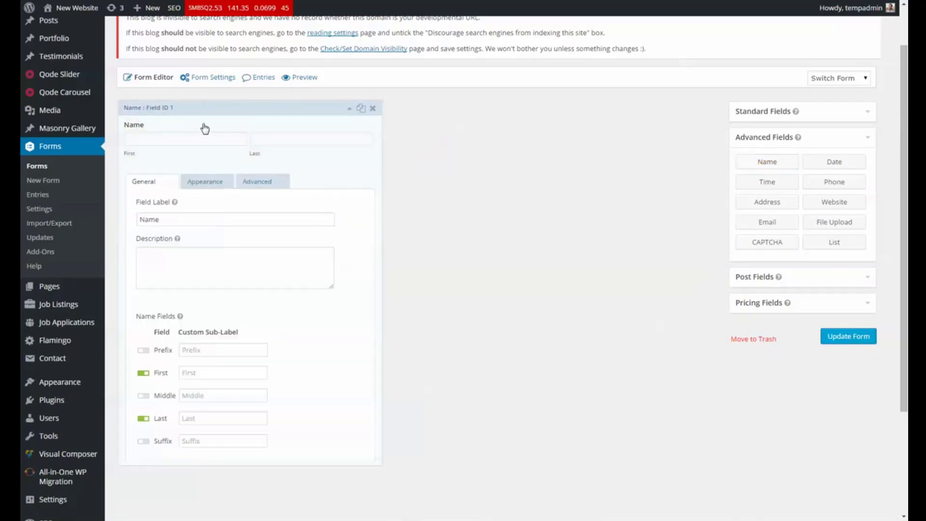
pyautogui.scroll(-1, 231, 333)
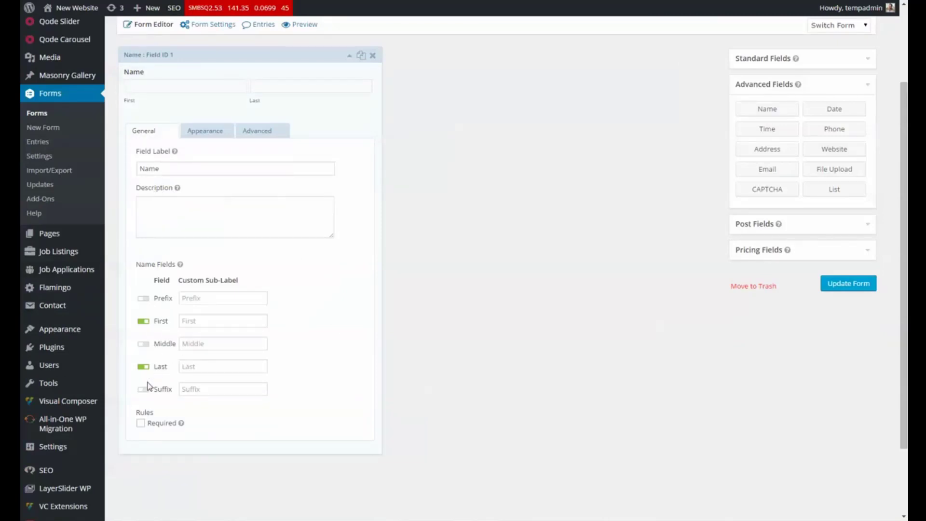
pyautogui.scroll(2, 222, 407)
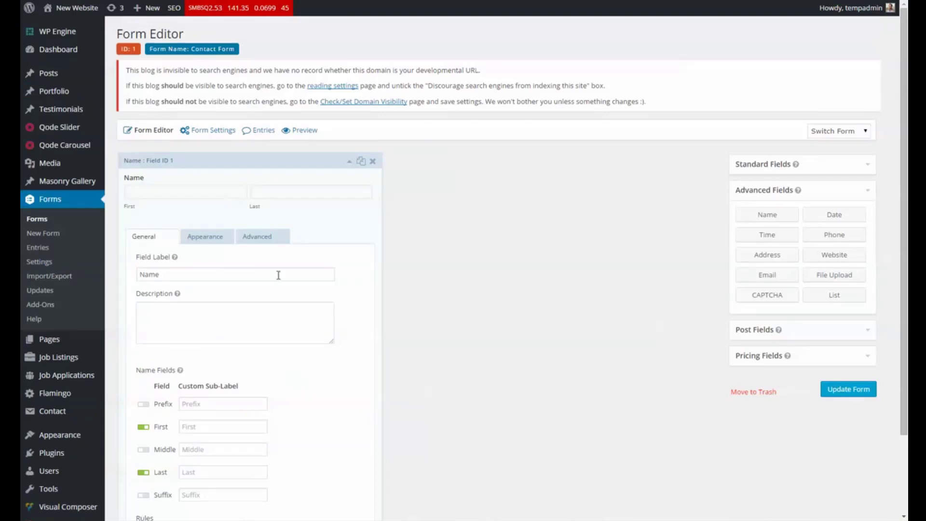
pyautogui.scroll(-2, 278, 275)
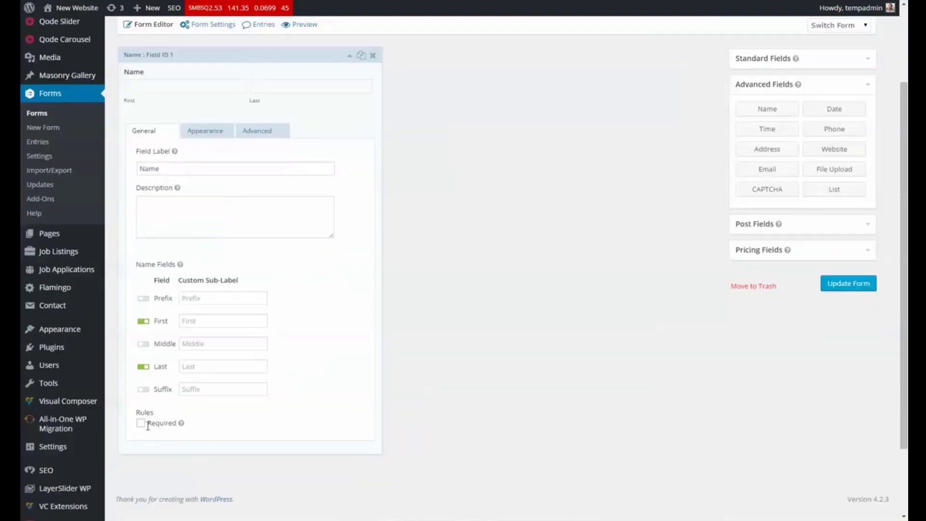
pyautogui.click(145, 427)
pyautogui.click(231, 77)
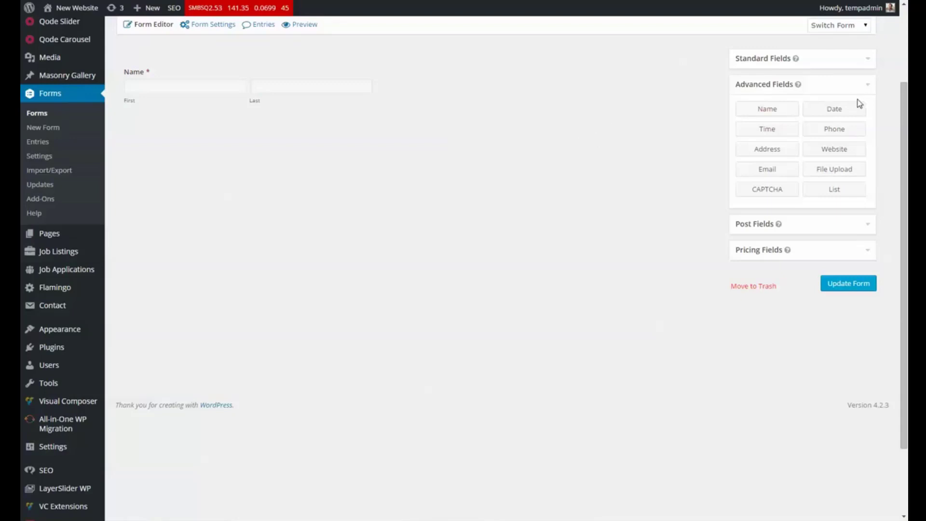
# - Add an Email field below the Name field and make it required
pyautogui.click(779, 172)
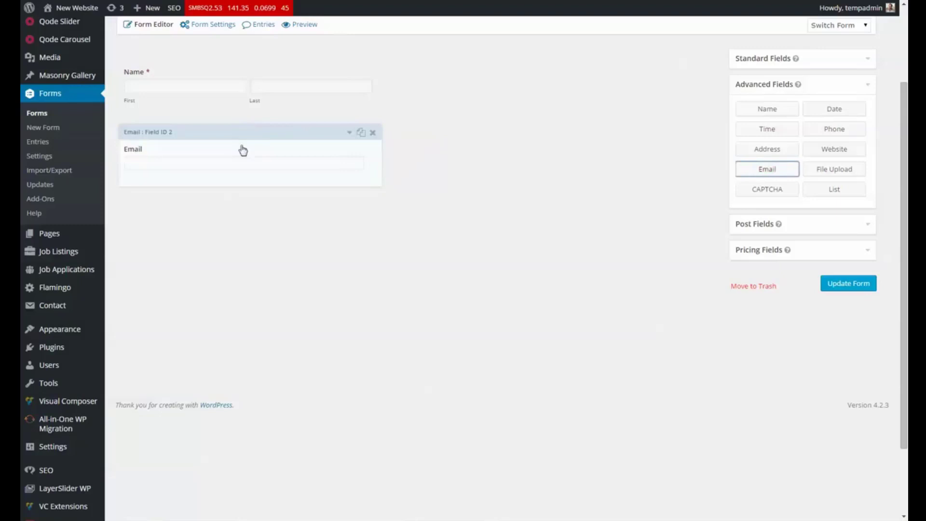
pyautogui.click(243, 150)
pyautogui.click(150, 349)
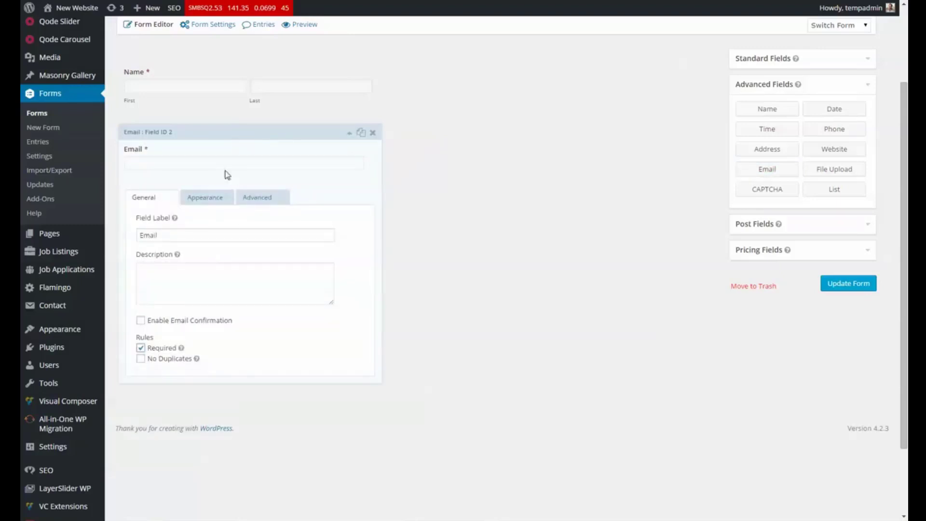
pyautogui.click(249, 155)
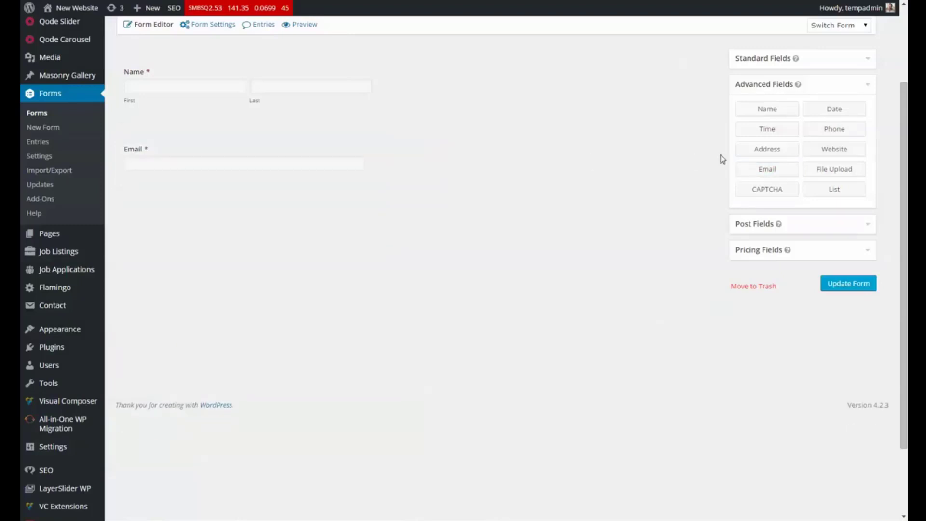
# - Add an optional Phone field below the Email field and review its general settings
pyautogui.click(834, 130)
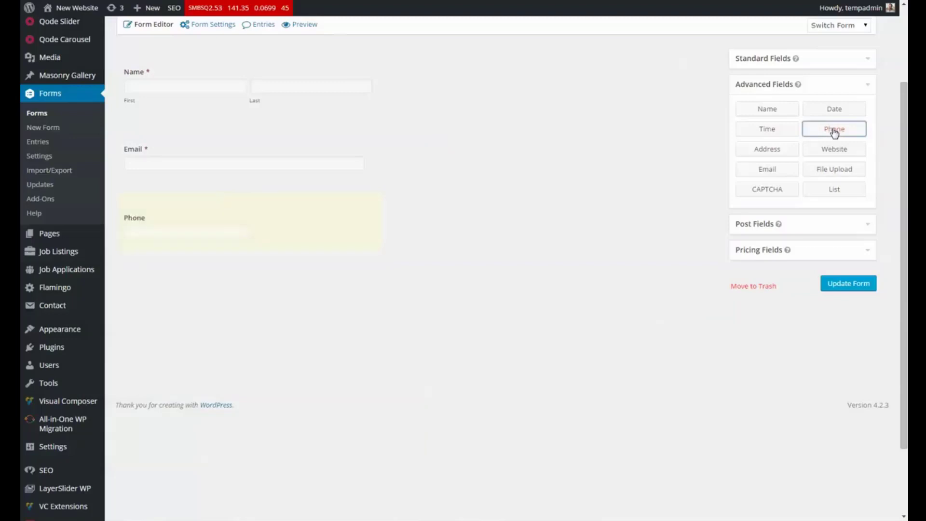
pyautogui.click(272, 228)
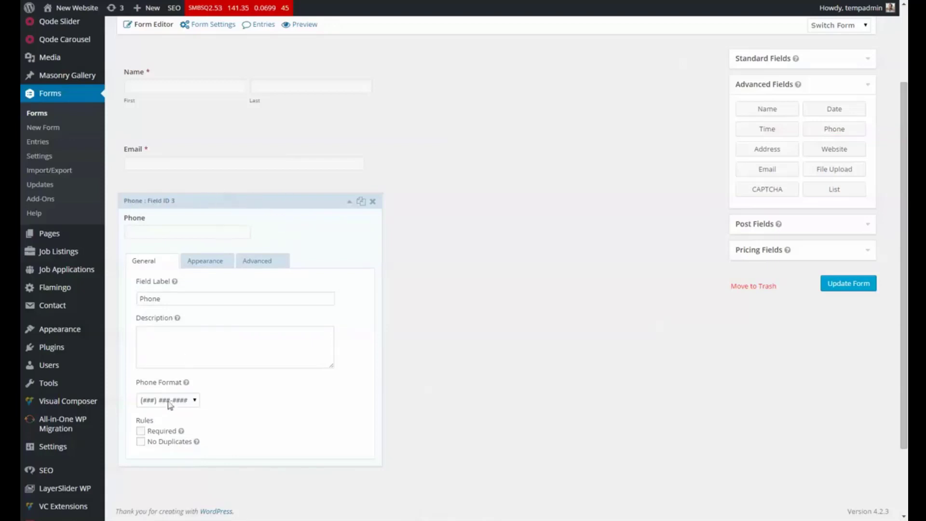
pyautogui.click(259, 219)
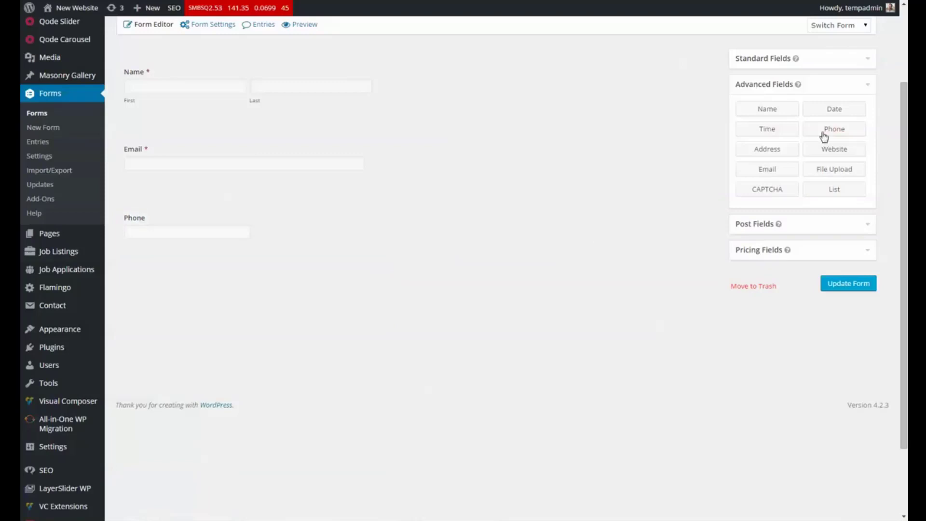
# - Add a Checkboxes field below the Phone field and label it "What work do you need done?"
pyautogui.click(867, 59)
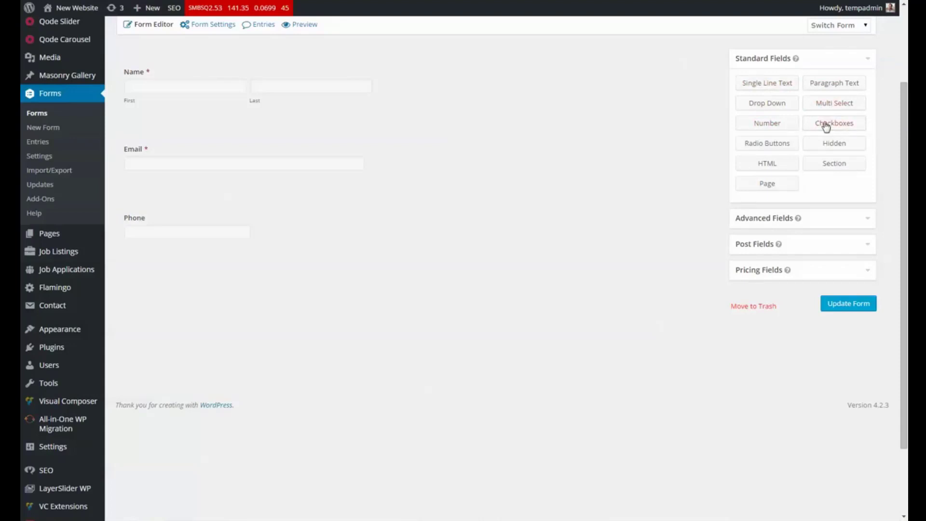
pyautogui.click(842, 128)
pyautogui.click(229, 307)
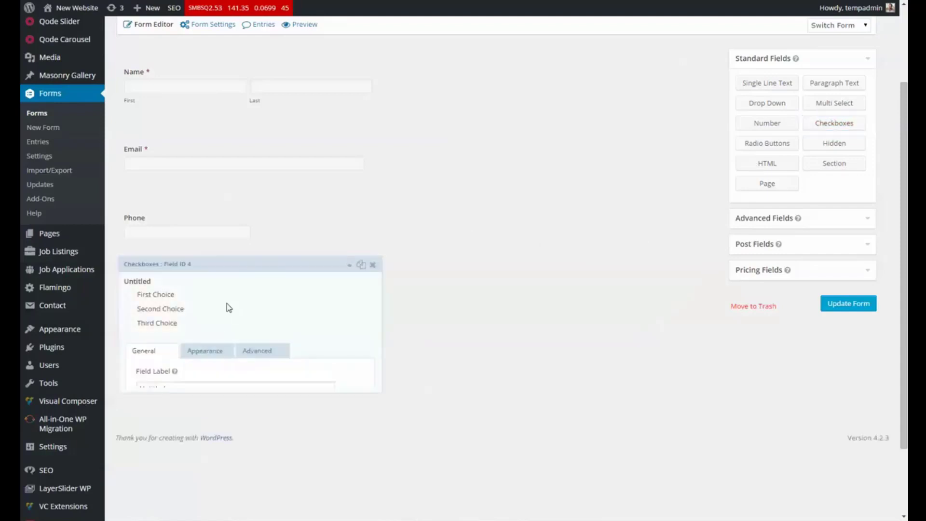
pyautogui.scroll(-1, 181, 388)
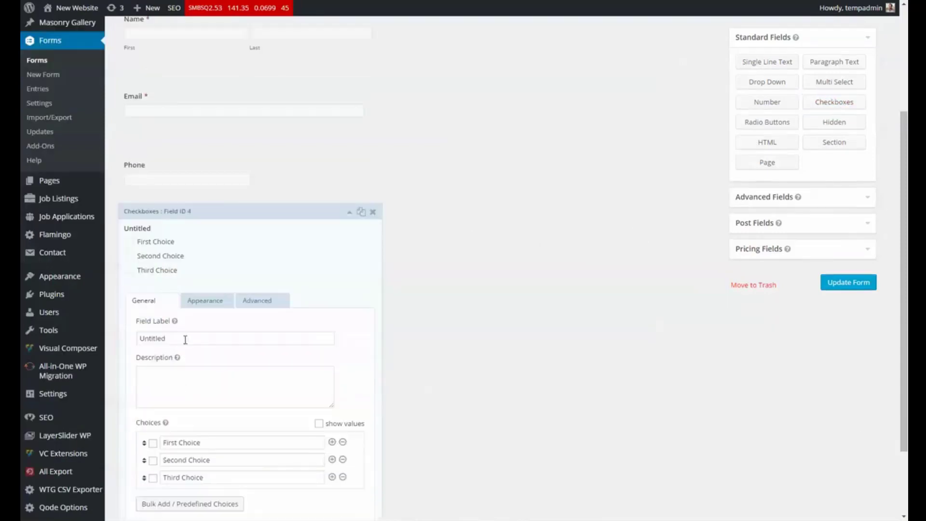
pyautogui.moveTo(185, 340); pyautogui.dragTo(121, 344)
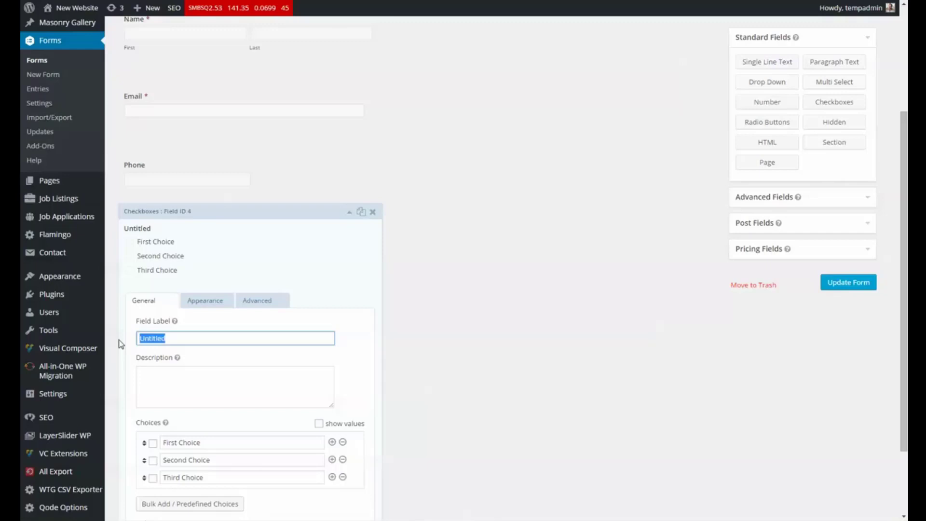
pyautogui.write('hat work do you need done?')
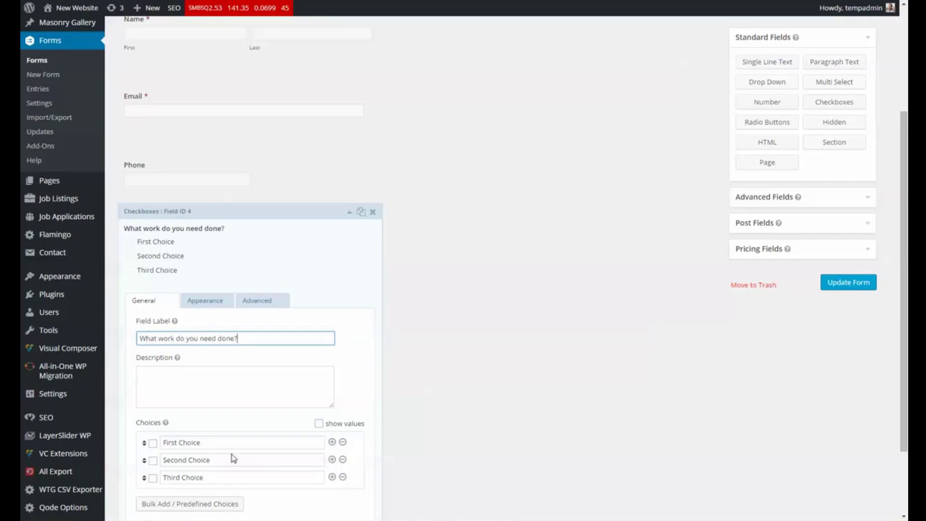
# - Set the three checkbox choices to "Graphic Design", "Programming" and "Simple Tweaks", and collapse the field's settings
pyautogui.moveTo(231, 442); pyautogui.dragTo(152, 447)
pyautogui.write('W')
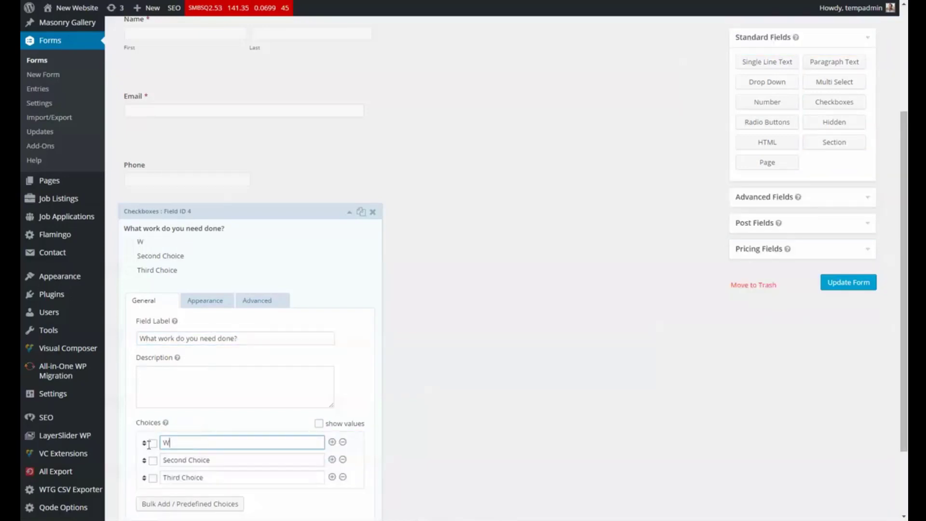
pyautogui.press('BackSpace')
pyautogui.write('Graphic Design')
pyautogui.press('Tab')
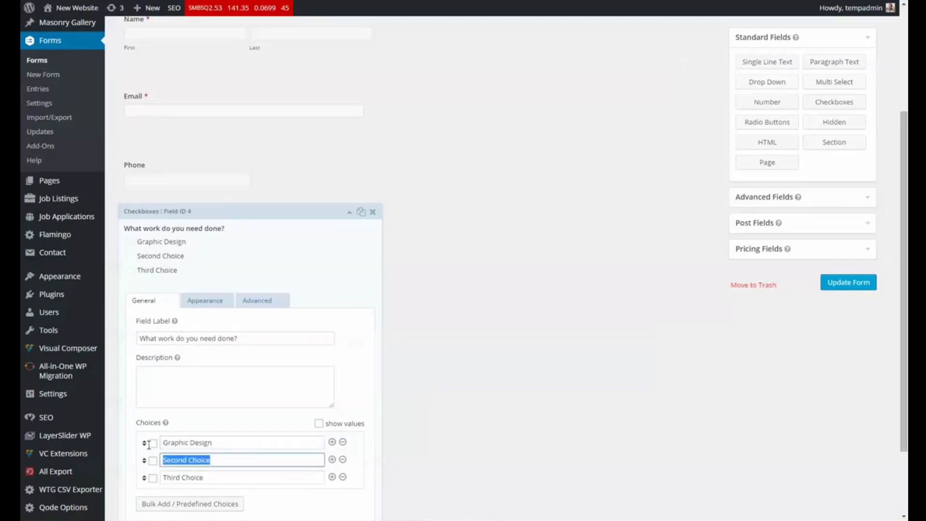
pyautogui.write('Programming')
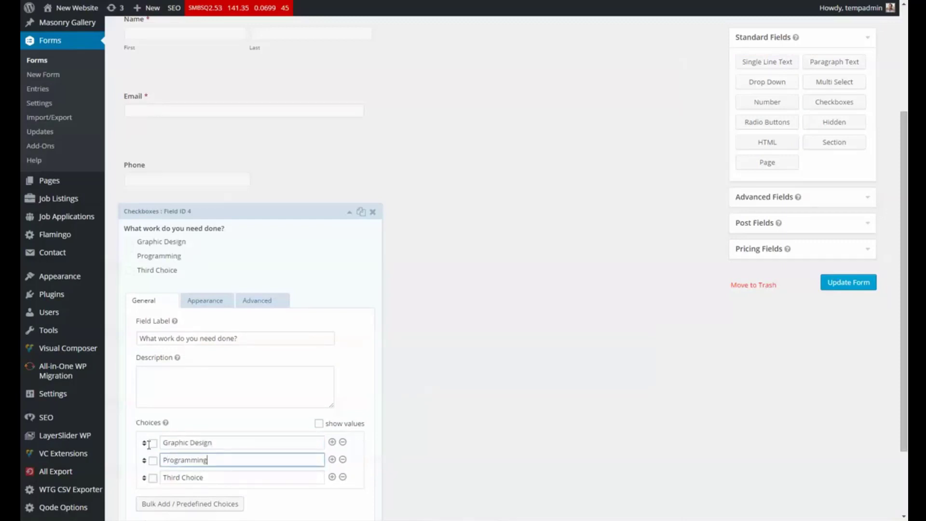
pyautogui.press('Tab')
pyautogui.press('Tab')
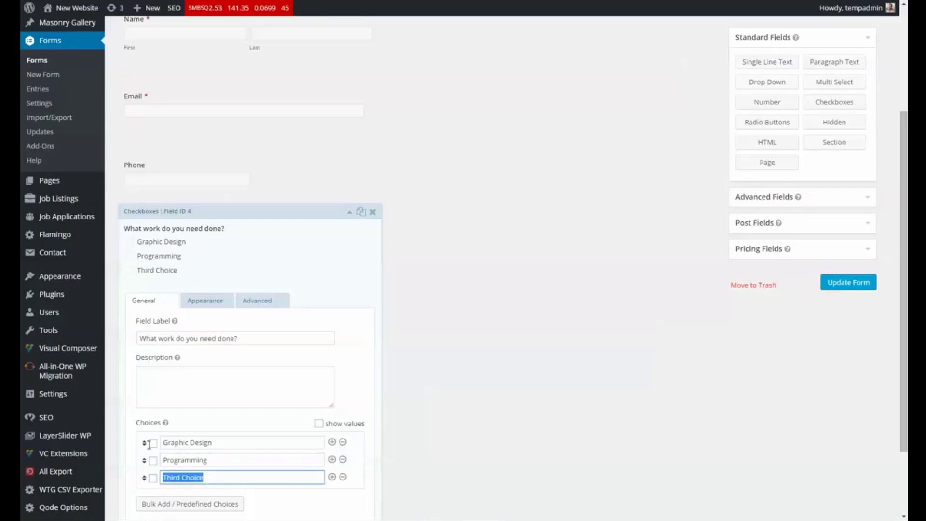
pyautogui.write('Simple')
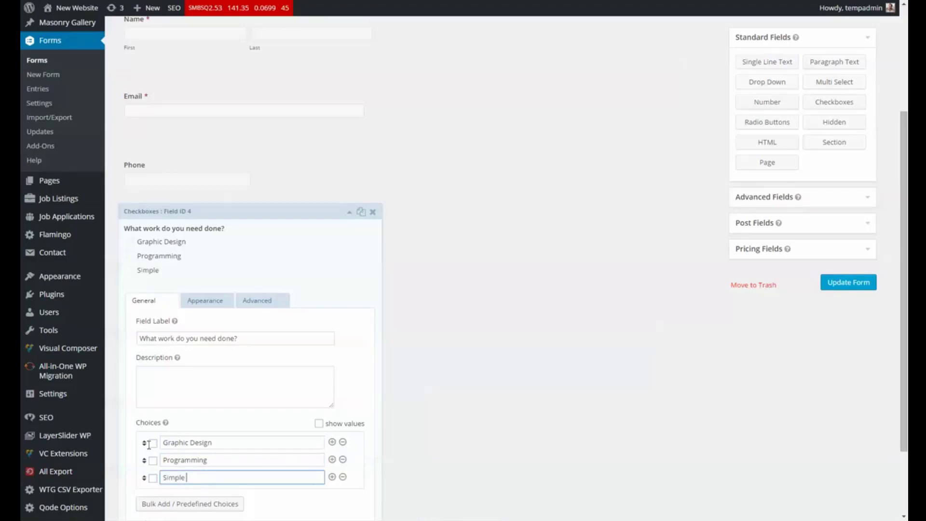
pyautogui.write(' Tweaks')
pyautogui.click(320, 258)
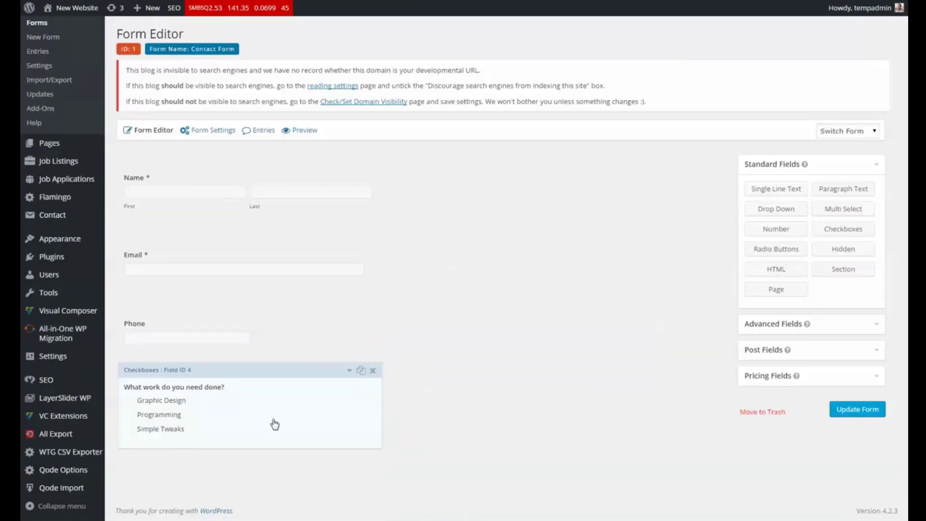
# - Review the general settings of the "What work do you need done?" field and collapse them
pyautogui.click(355, 407)
pyautogui.scroll(-4, 219, 367)
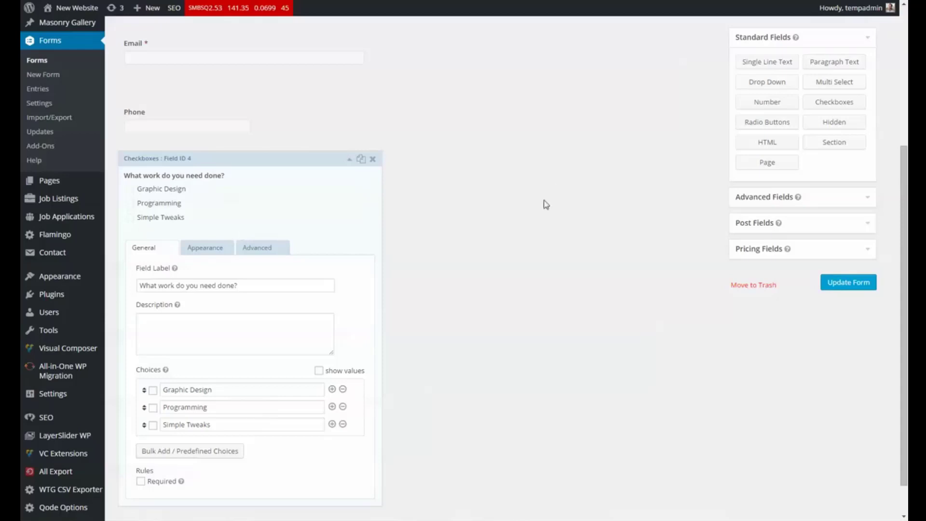
pyautogui.click(315, 183)
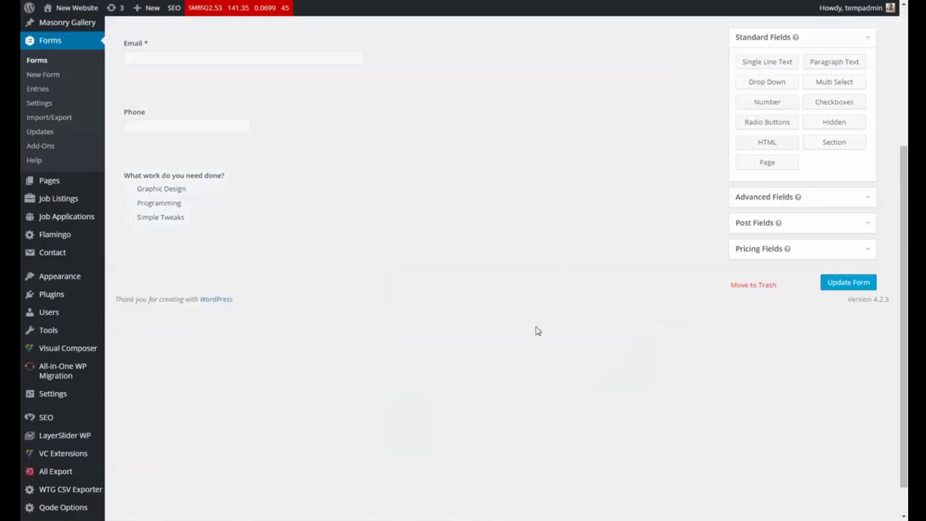
# - Add a Paragraph Text field below the checkboxes, label it "Questions or Comments?" and make it required
pyautogui.click(842, 65)
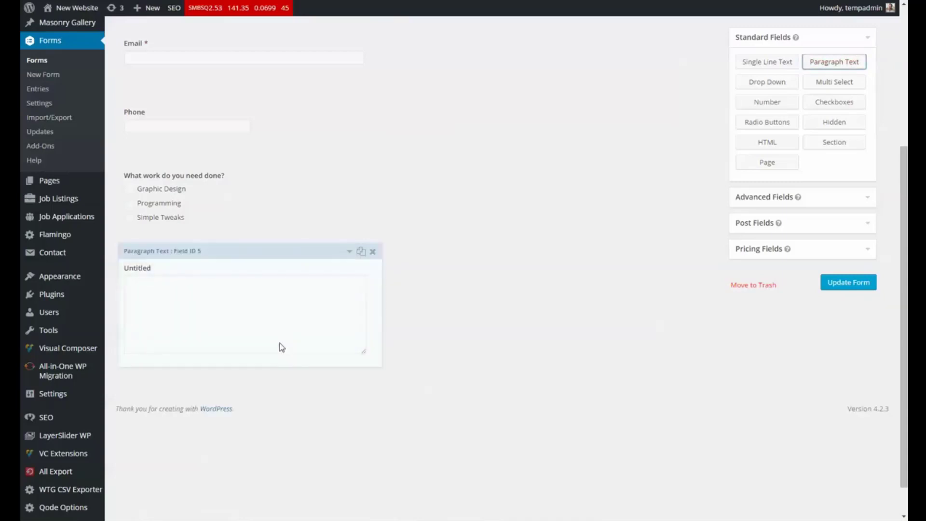
pyautogui.click(258, 276)
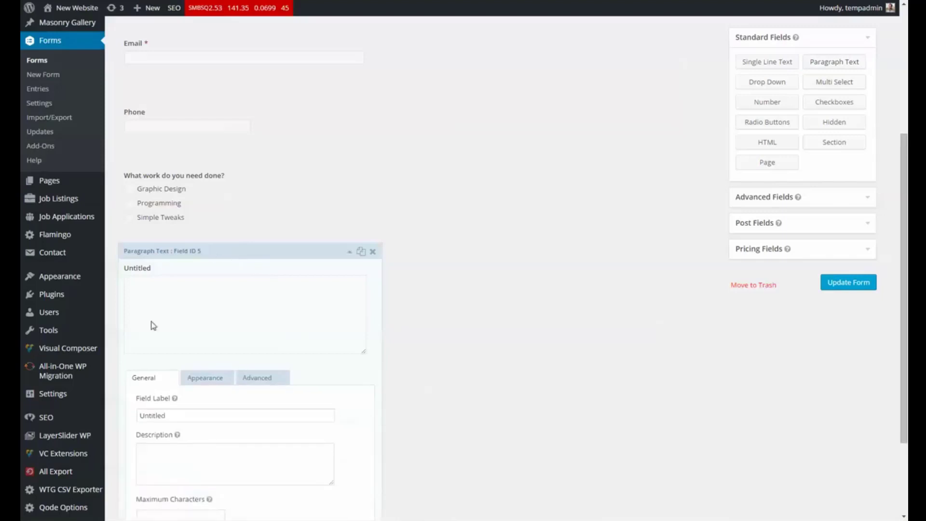
pyautogui.scroll(-2, 150, 326)
pyautogui.hotkey('ctrl', 'a')
pyautogui.click(165, 311)
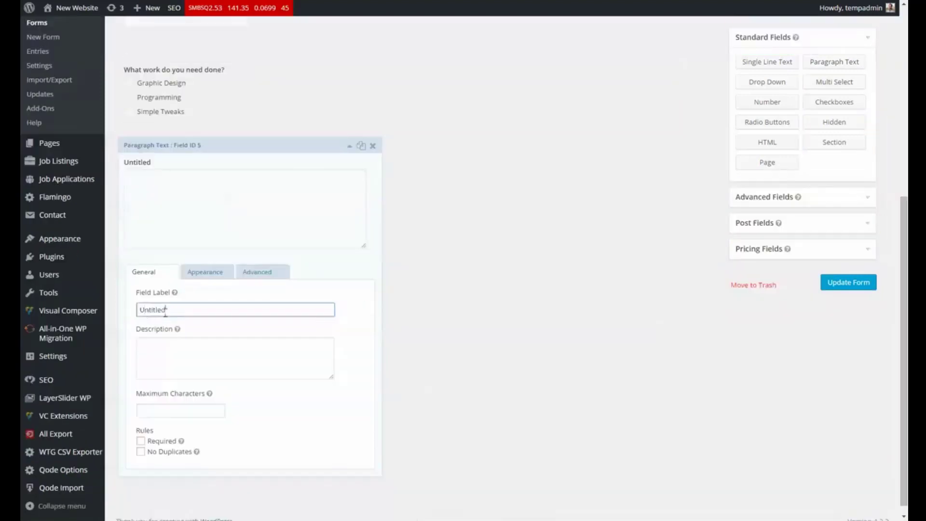
pyautogui.moveTo(165, 312); pyautogui.dragTo(131, 318)
pyautogui.write('Questions or Clients')
pyautogui.press('BackSpace')
pyautogui.press('BackSpace')
pyautogui.press('BackSpace')
pyautogui.press('BackSpace')
pyautogui.press('BackSpace')
pyautogui.press('BackSpace')
pyautogui.write('omments?')
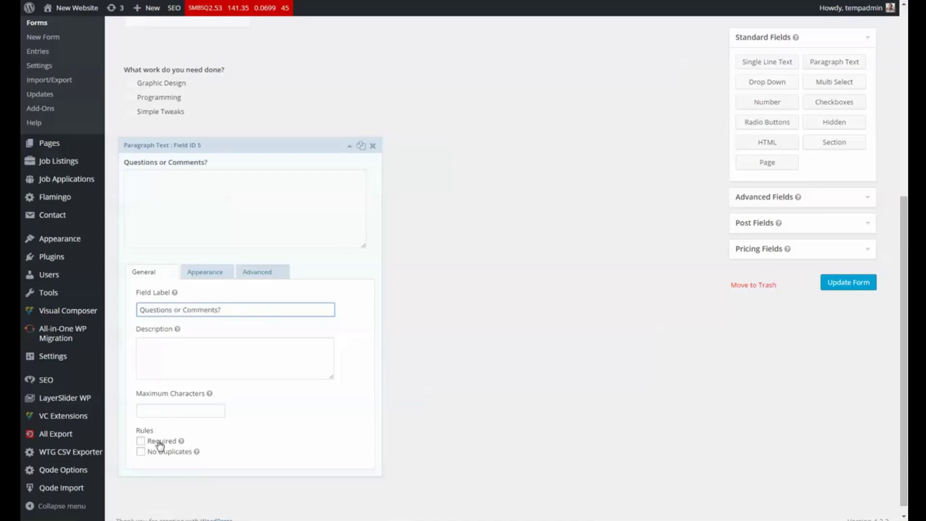
pyautogui.click(140, 440)
pyautogui.click(296, 170)
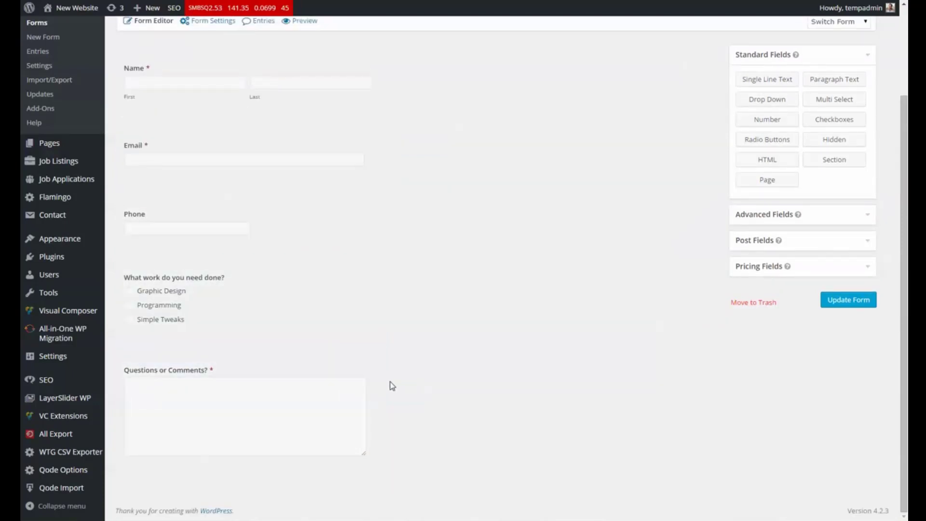
# - Look over the contact form's fields, save the form and return to the list of forms
pyautogui.scroll(1, 434, 383)
pyautogui.scroll(1, 437, 383)
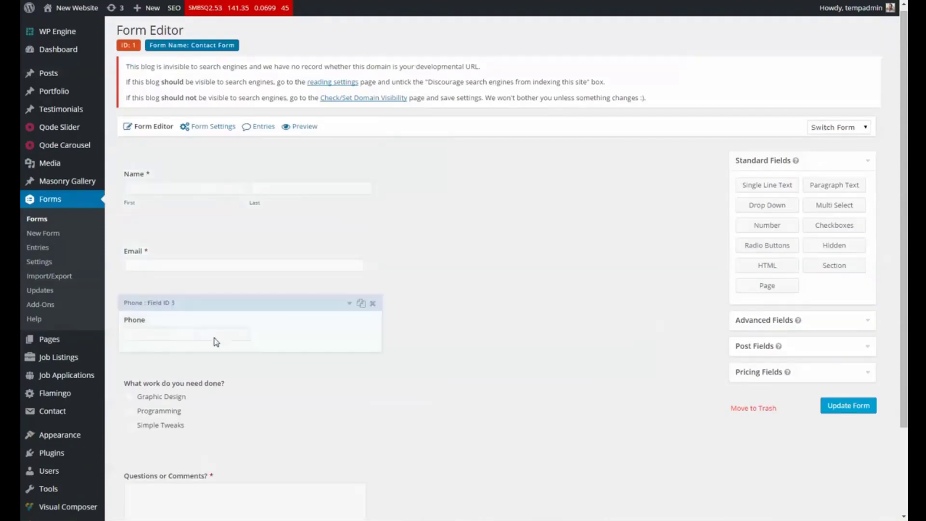
pyautogui.scroll(-2, 269, 310)
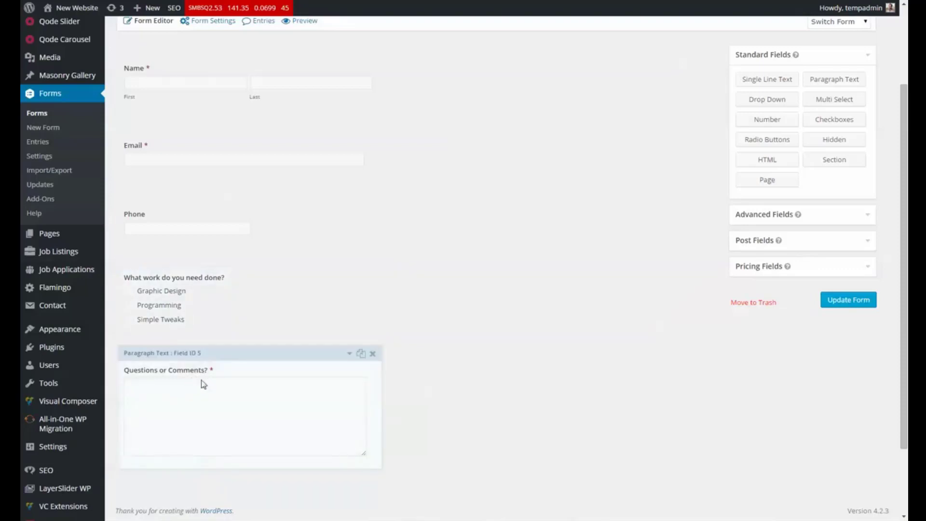
pyautogui.scroll(2, 507, 375)
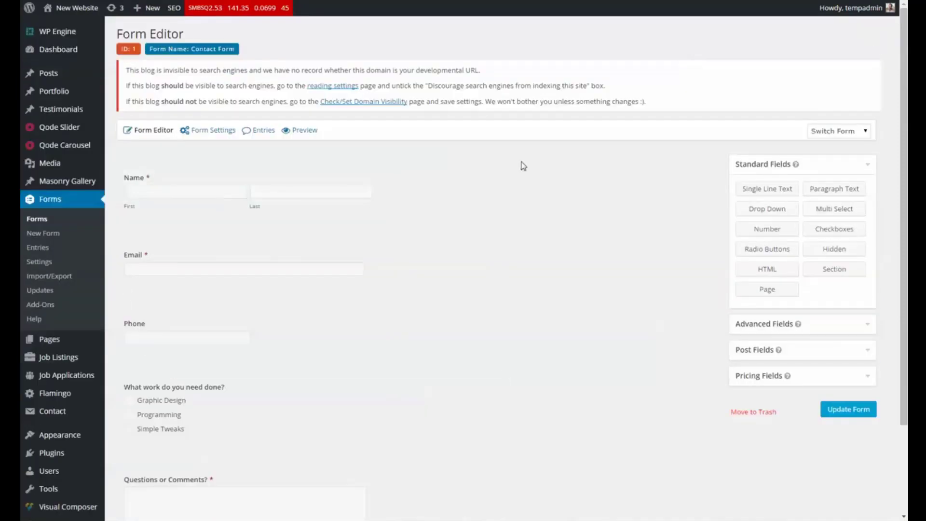
pyautogui.click(850, 414)
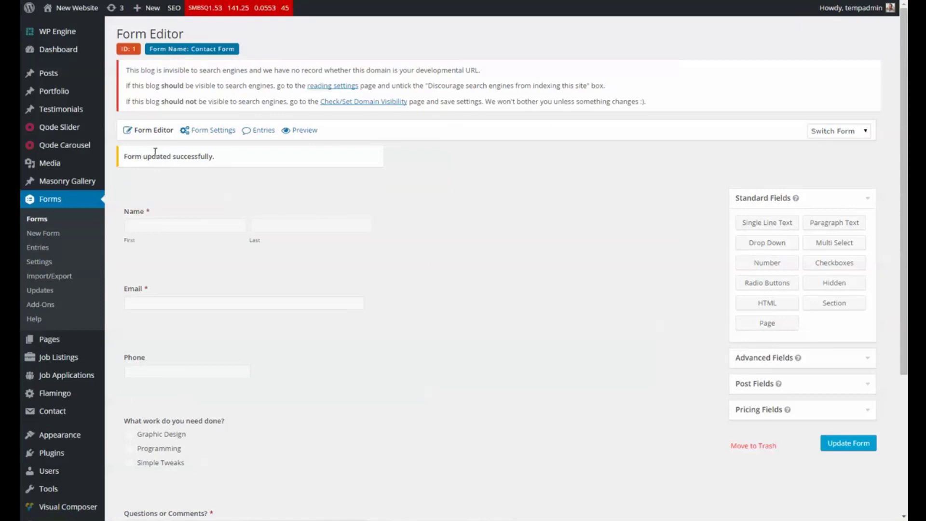
pyautogui.click(40, 221)
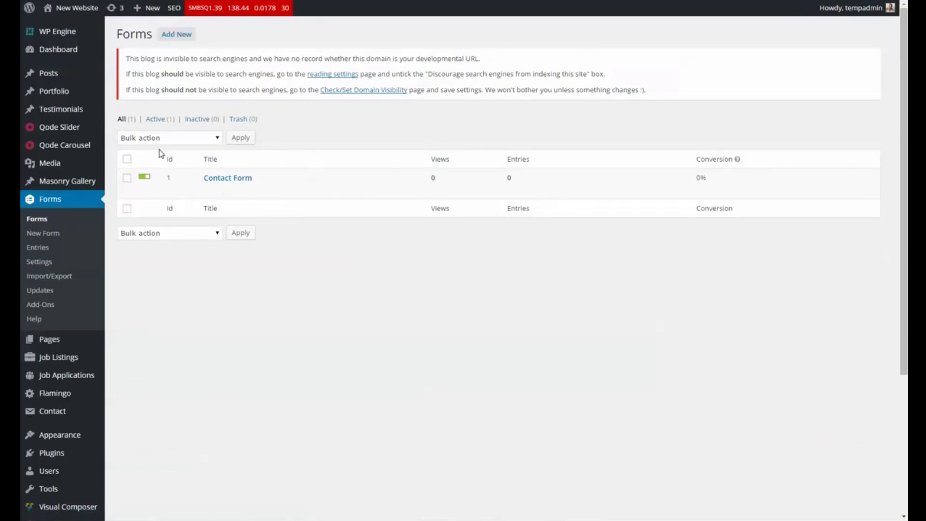
# - Open the Contact Form's settings and review its basics, layout, button and restriction options
pyautogui.moveTo(430, 178)
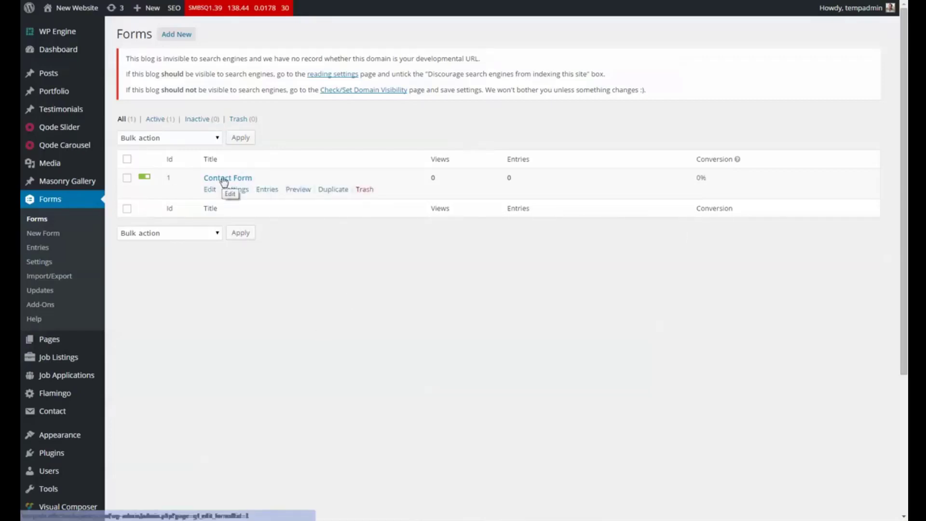
pyautogui.moveTo(236, 193)
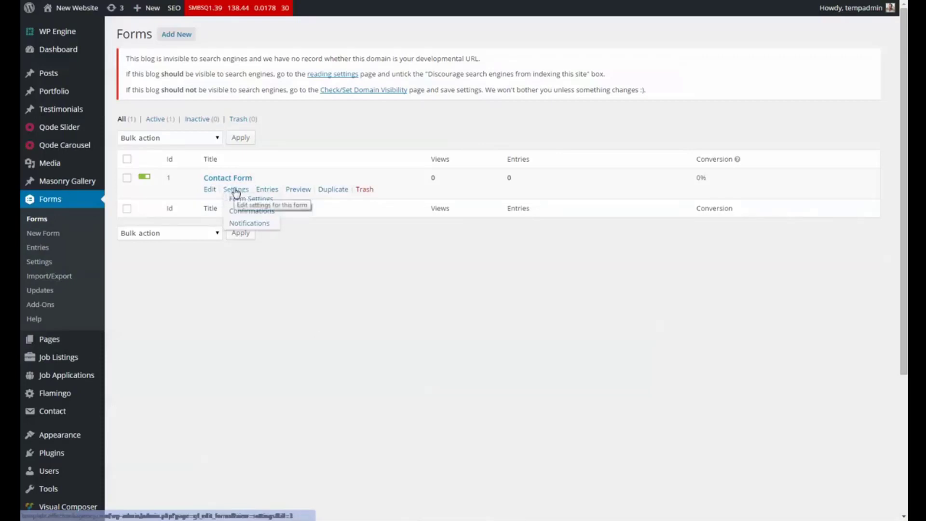
pyautogui.click(234, 192)
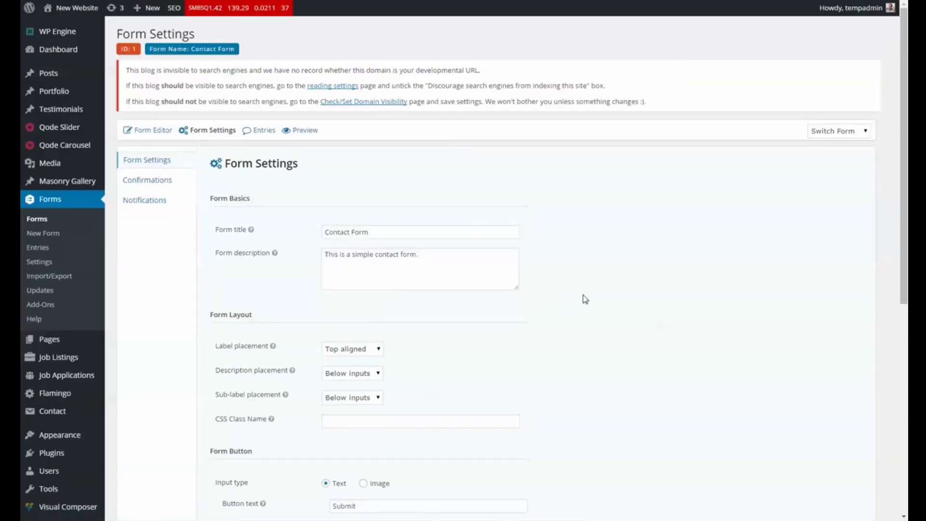
pyautogui.scroll(-2, 264, 313)
pyautogui.scroll(-2, 253, 350)
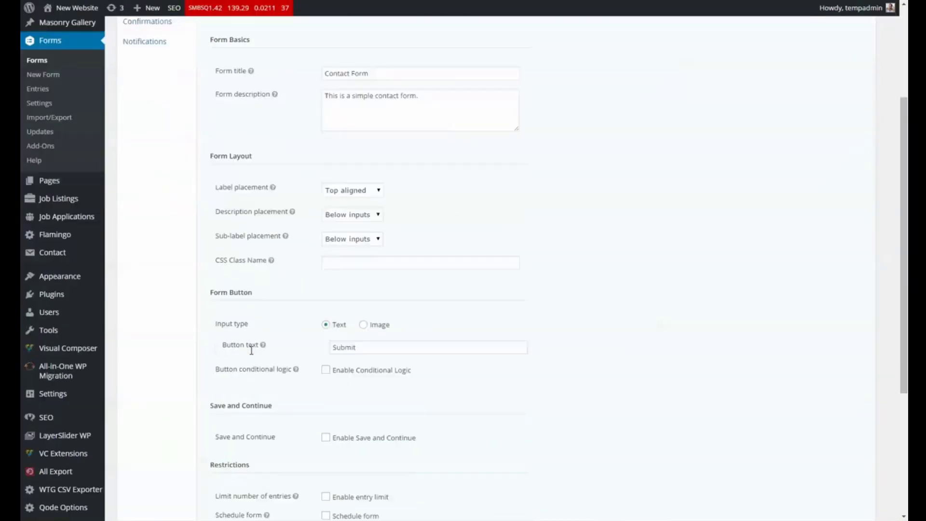
pyautogui.scroll(1, 257, 287)
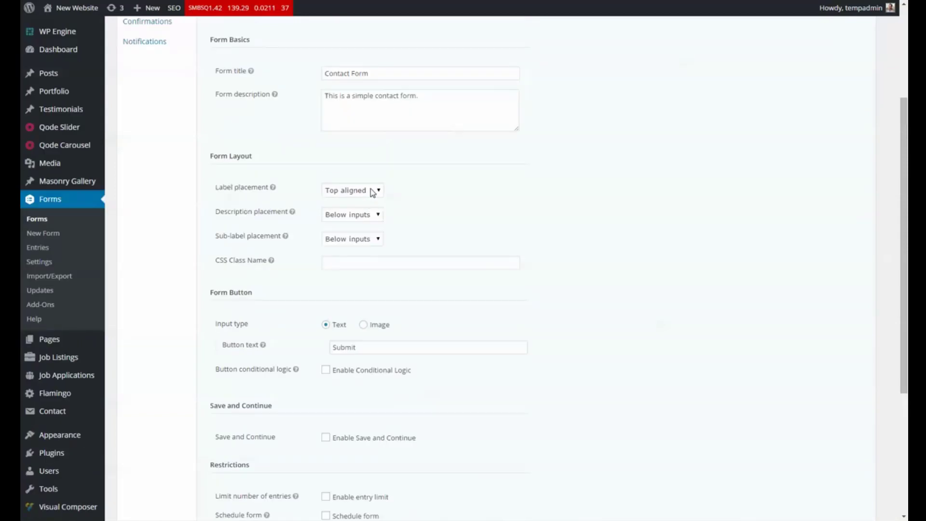
pyautogui.scroll(3, 205, 256)
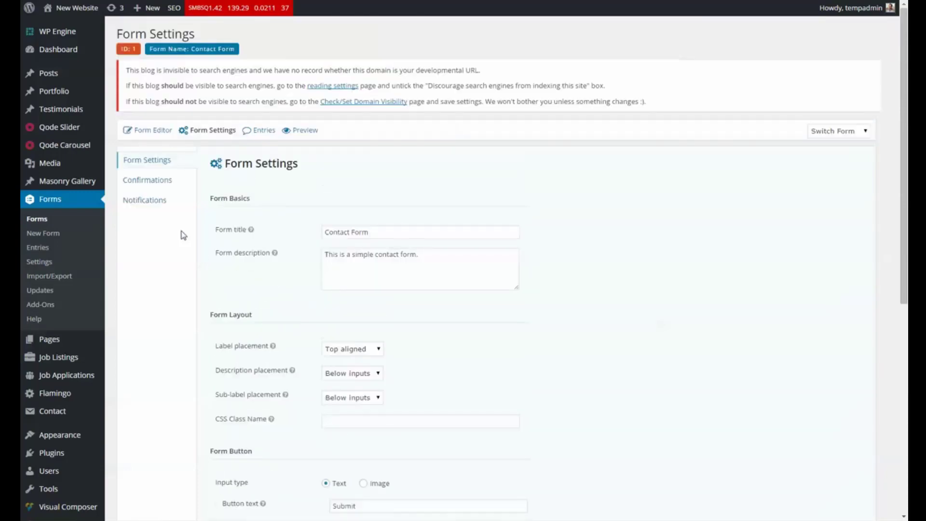
# - View the form's confirmations and open the Admin Notification for editing
pyautogui.click(156, 183)
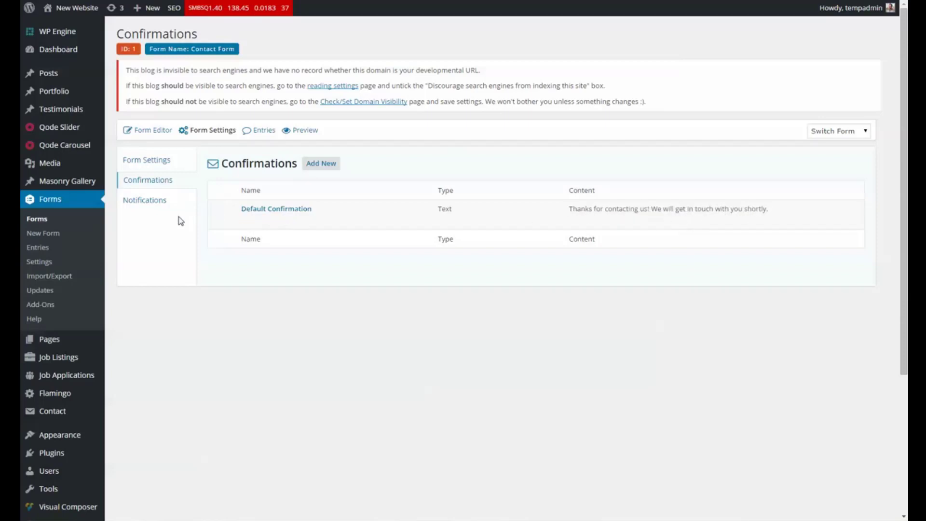
pyautogui.click(146, 201)
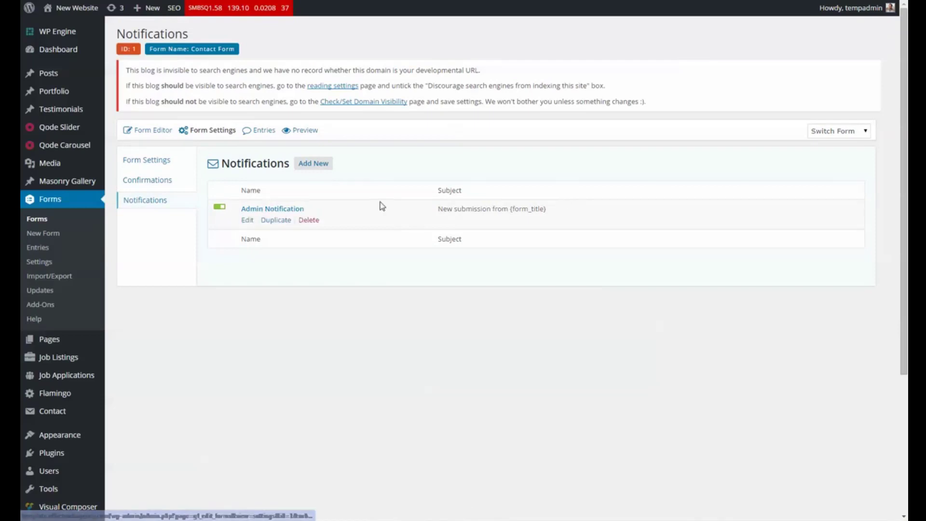
pyautogui.click(246, 221)
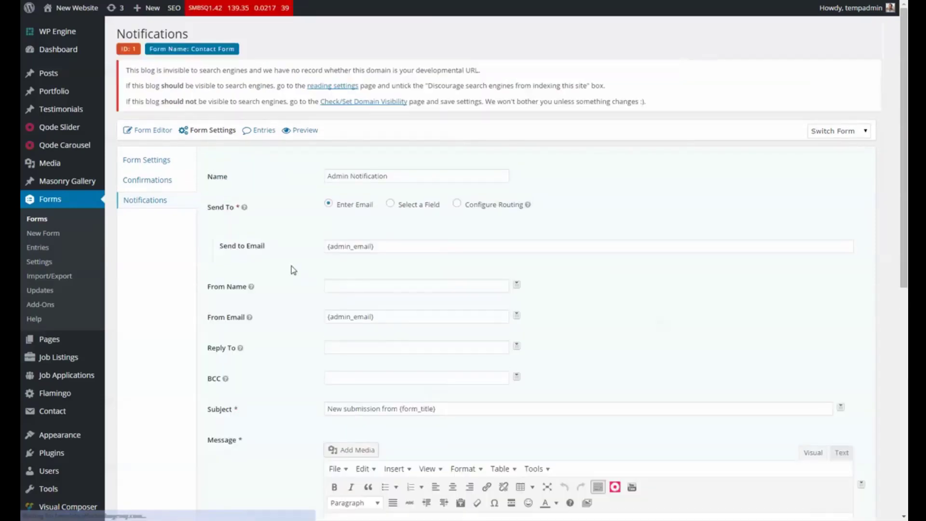
# - Examine the Admin Notification's recipient, sender, reply, subject and message settings
pyautogui.click(398, 243)
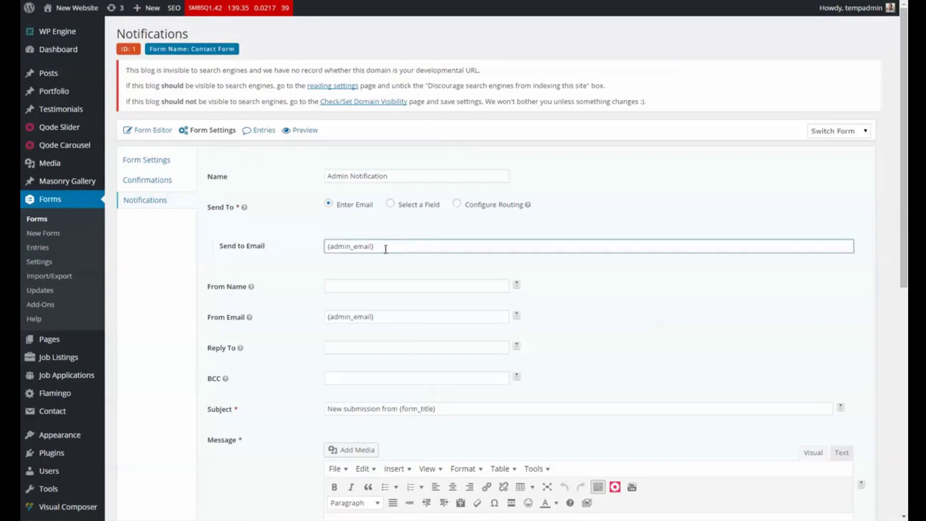
pyautogui.moveTo(397, 246); pyautogui.dragTo(310, 255)
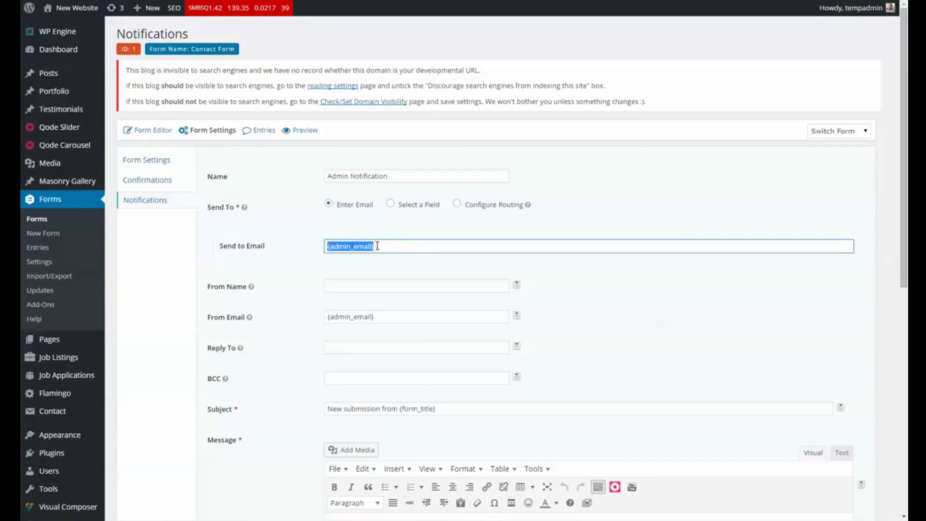
pyautogui.click(331, 268)
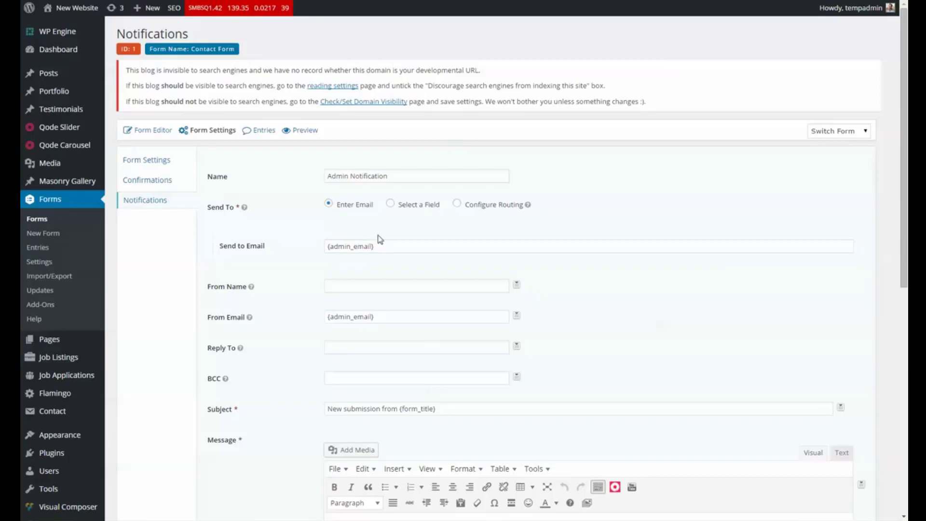
pyautogui.moveTo(389, 248); pyautogui.dragTo(316, 255)
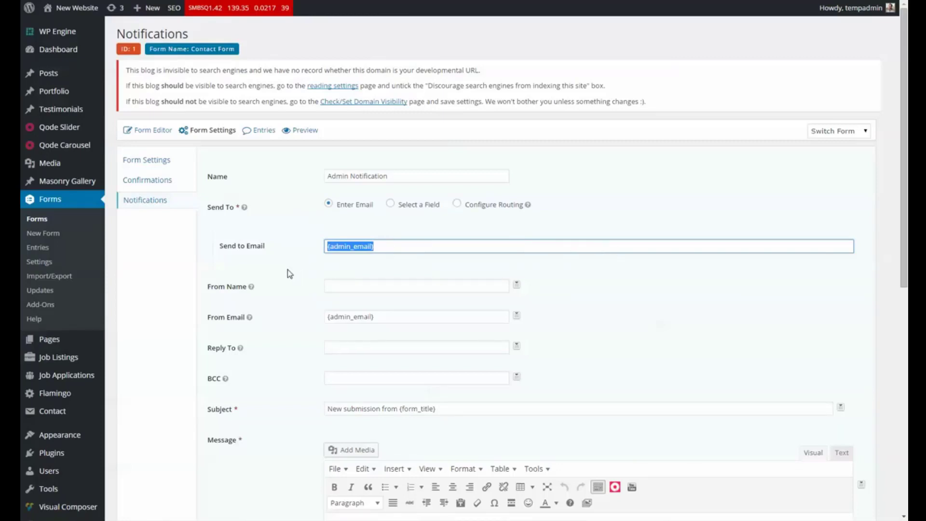
pyautogui.scroll(-5, 288, 271)
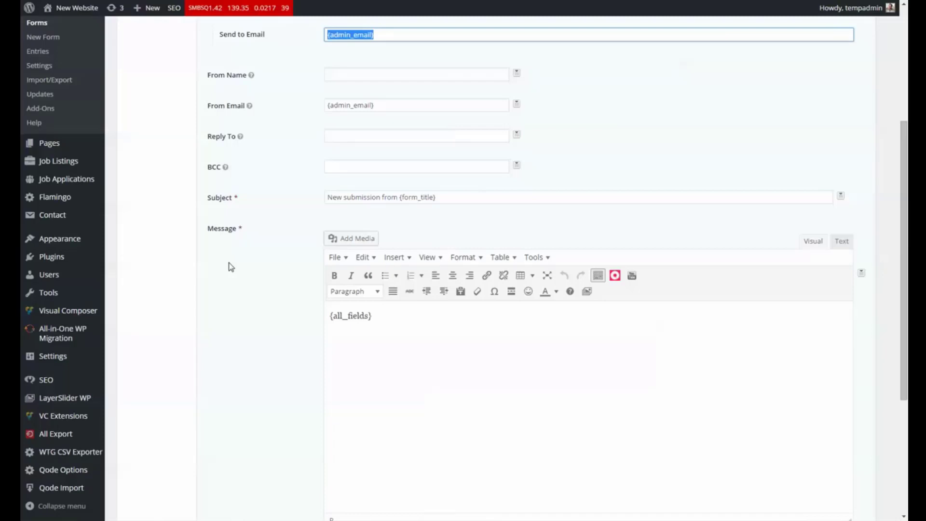
pyautogui.click(261, 194)
pyautogui.scroll(2, 285, 201)
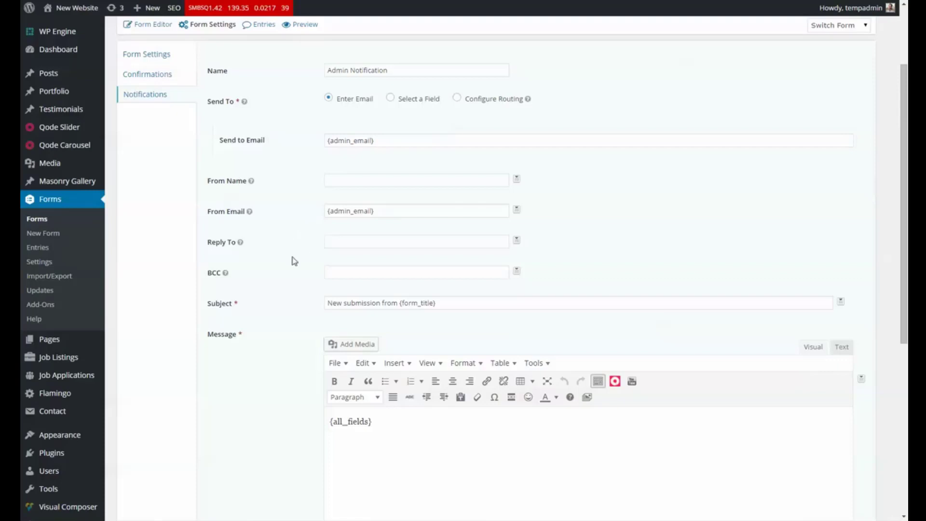
pyautogui.scroll(3, 270, 218)
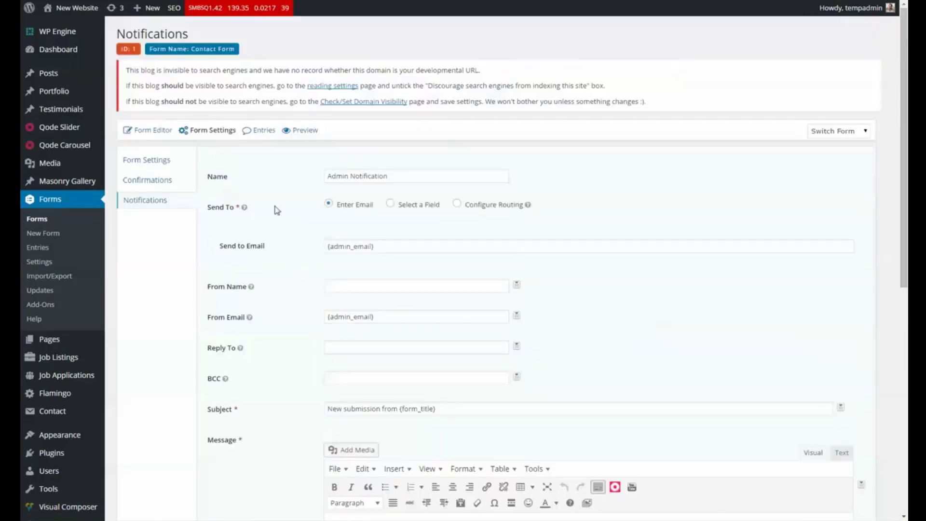
# - Switch to the site's About Us Old page and open it for editing in Visual Composer
pyautogui.moveTo(210, 140)
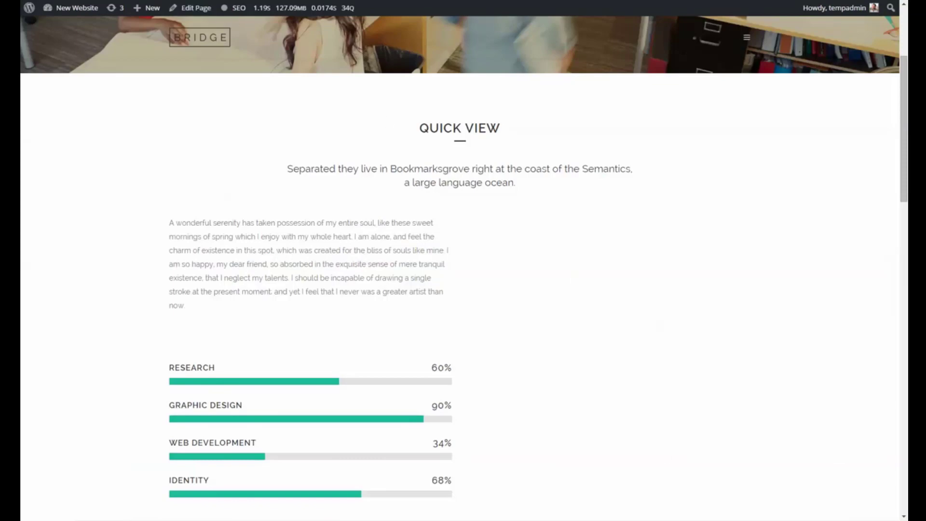
pyautogui.click(193, 8)
pyautogui.scroll(-2, 486, 257)
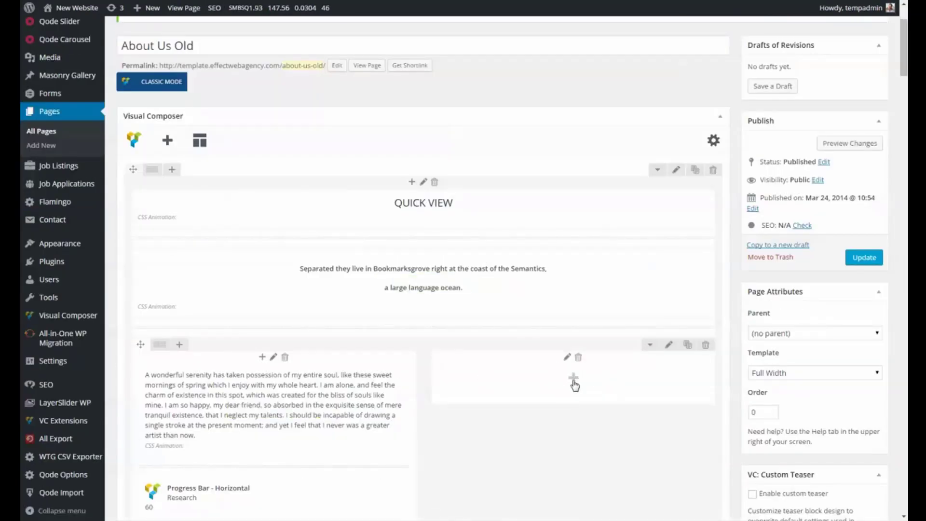
pyautogui.scroll(-1, 570, 381)
pyautogui.scroll(3, 583, 391)
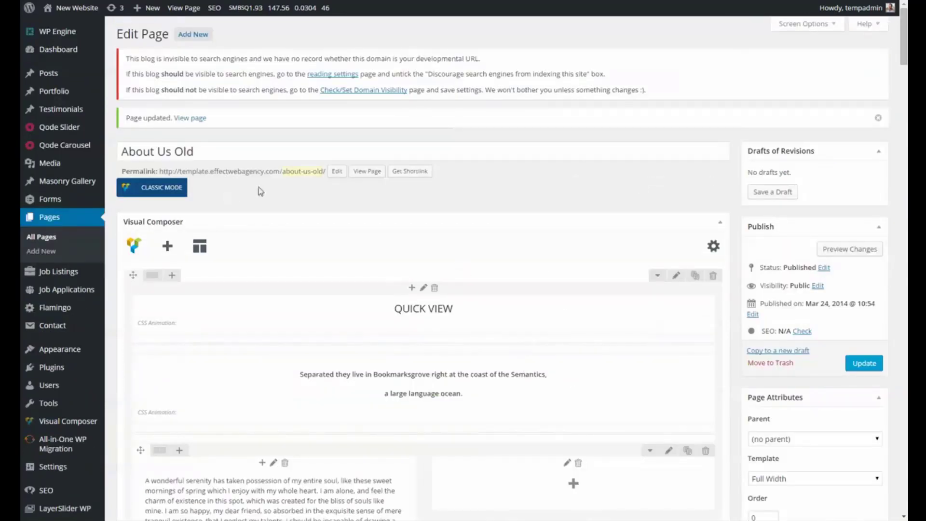
pyautogui.click(63, 1)
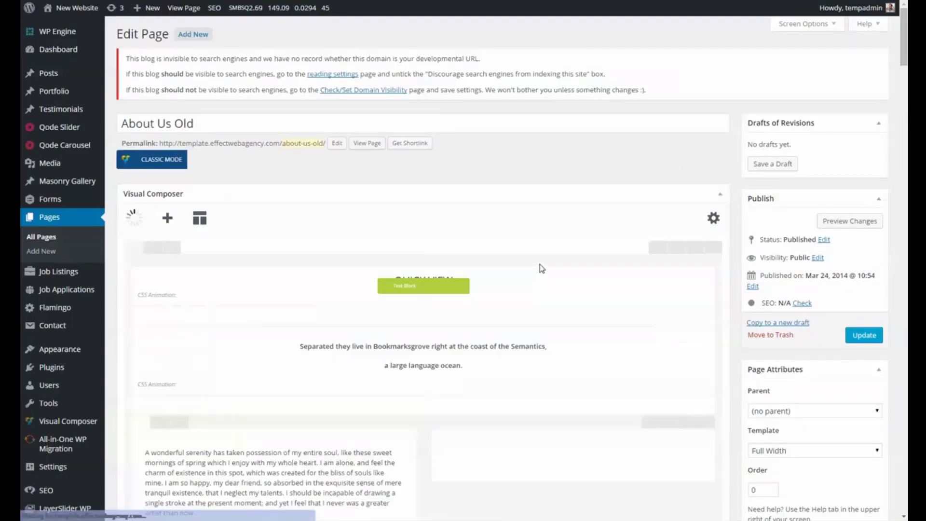
pyautogui.scroll(-2, 523, 235)
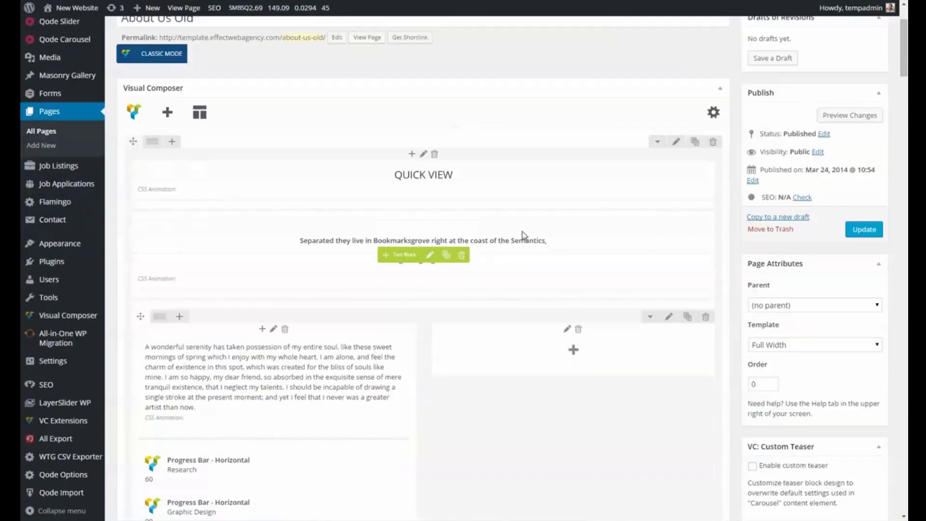
# - Add a Gravity Form element to the empty column beside the progress bars and choose Contact Form as its form
pyautogui.click(573, 351)
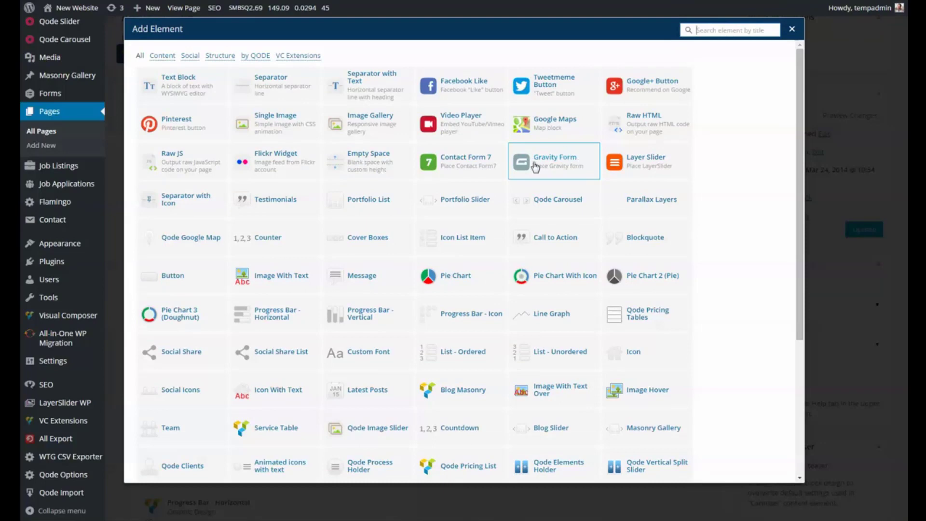
pyautogui.click(542, 165)
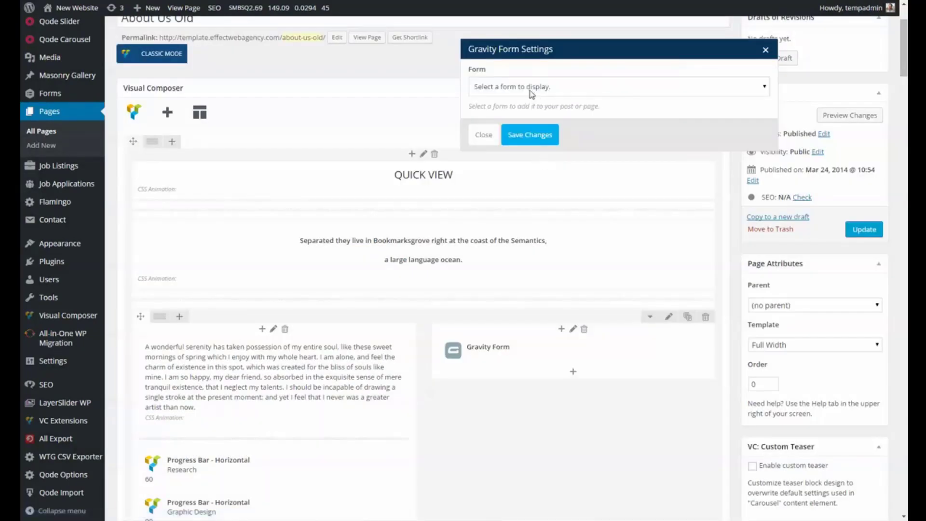
pyautogui.click(530, 91)
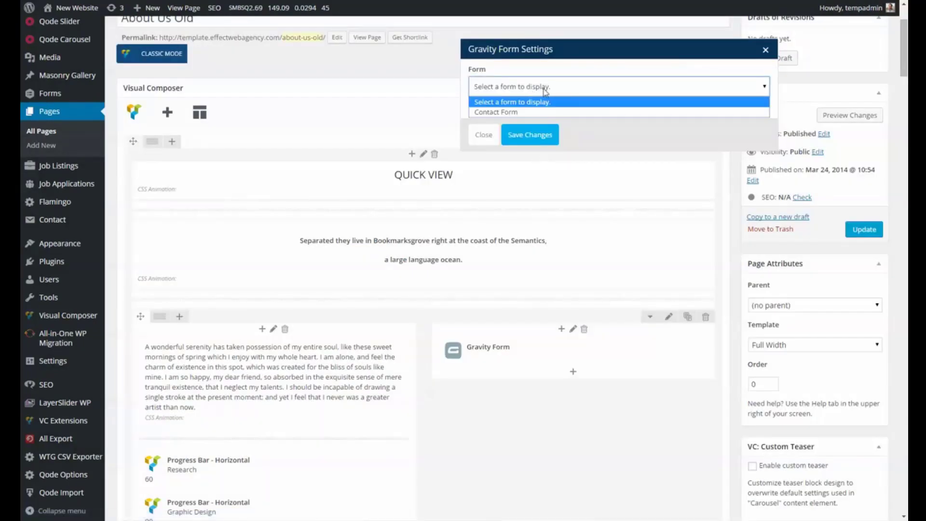
pyautogui.click(522, 113)
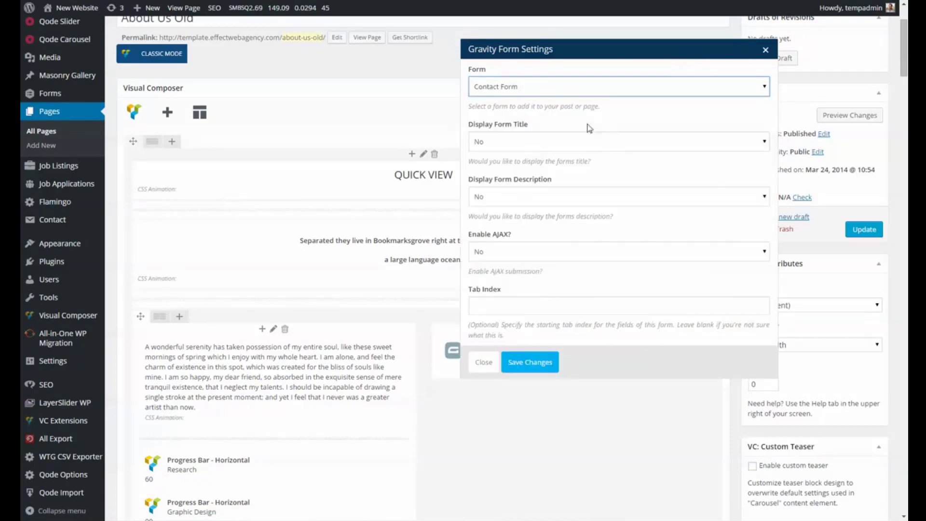
# - Set both Display Form Title and Display Form Description to Yes and save the Gravity Form element's settings
pyautogui.click(540, 142)
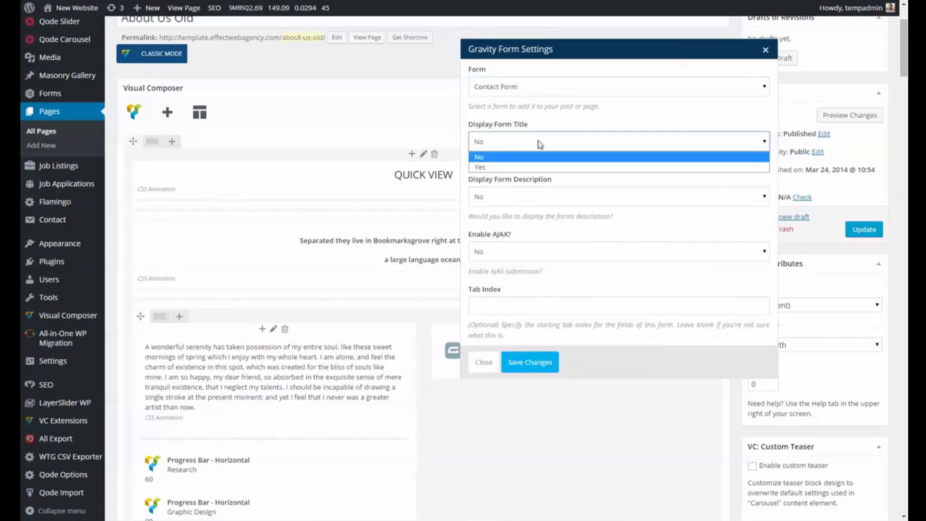
pyautogui.click(502, 167)
pyautogui.click(522, 197)
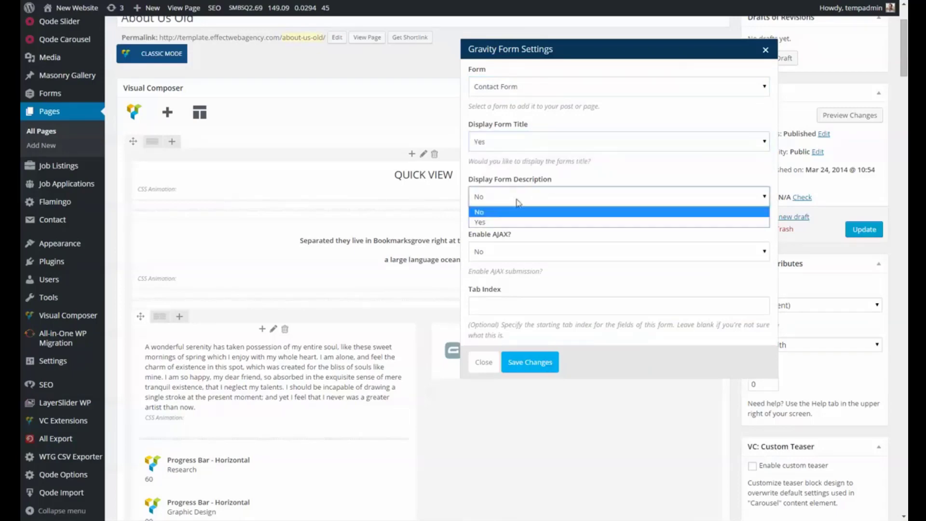
pyautogui.click(494, 222)
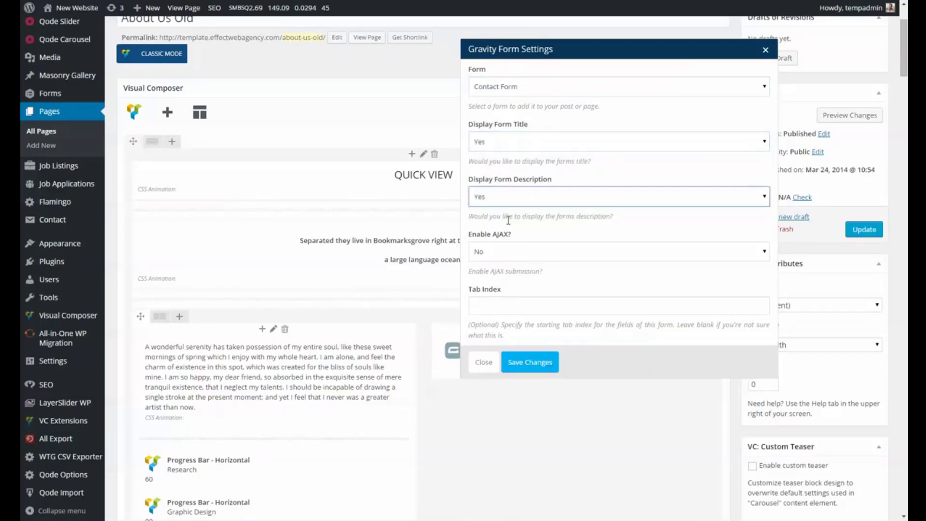
pyautogui.click(528, 365)
# - Update the About Us Old page and check the contact form on the published page
pyautogui.click(866, 231)
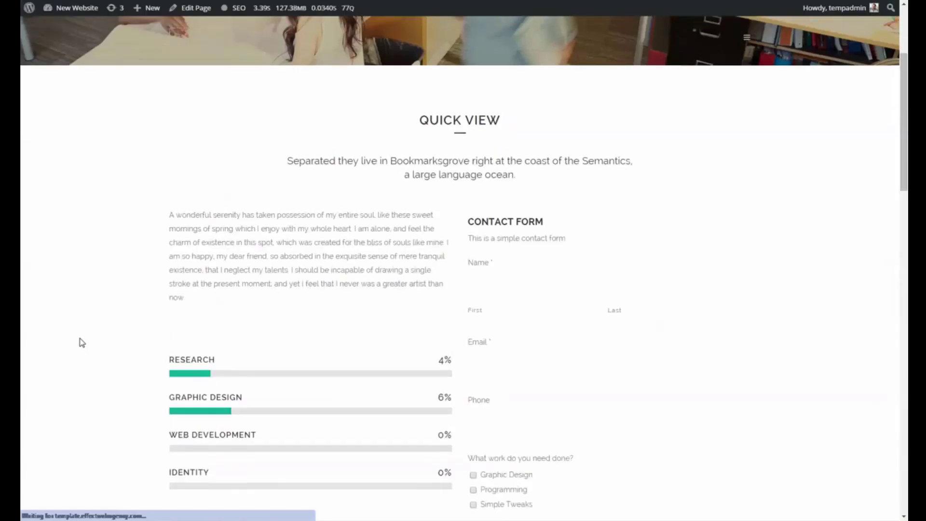
pyautogui.scroll(-4, 704, 309)
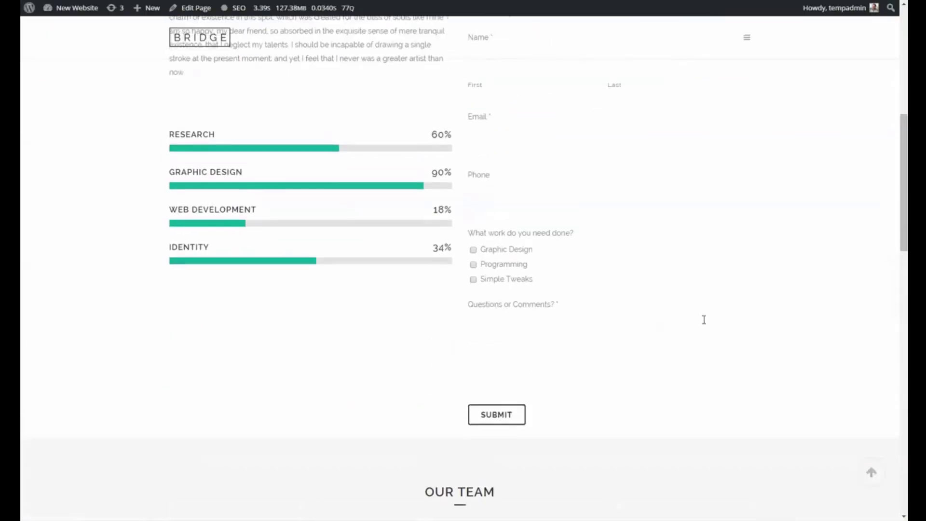
pyautogui.scroll(5, 704, 318)
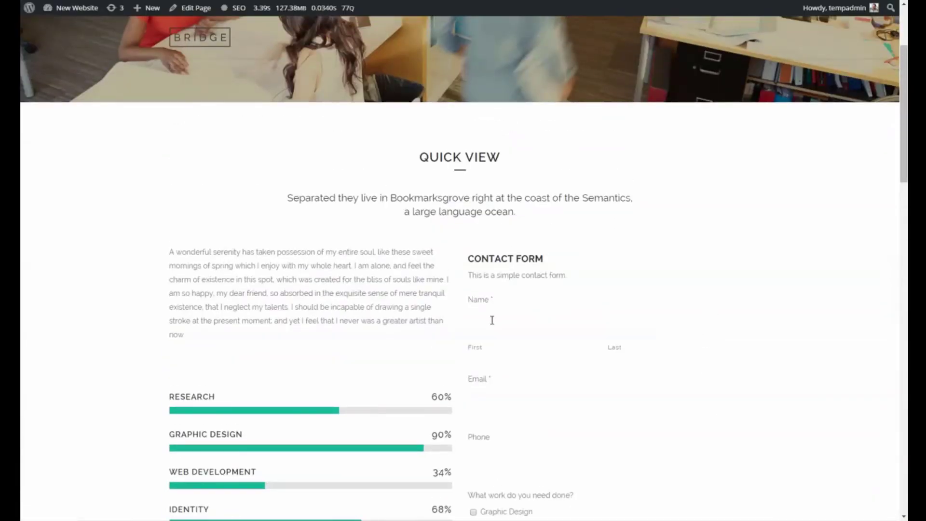
pyautogui.click(587, 333)
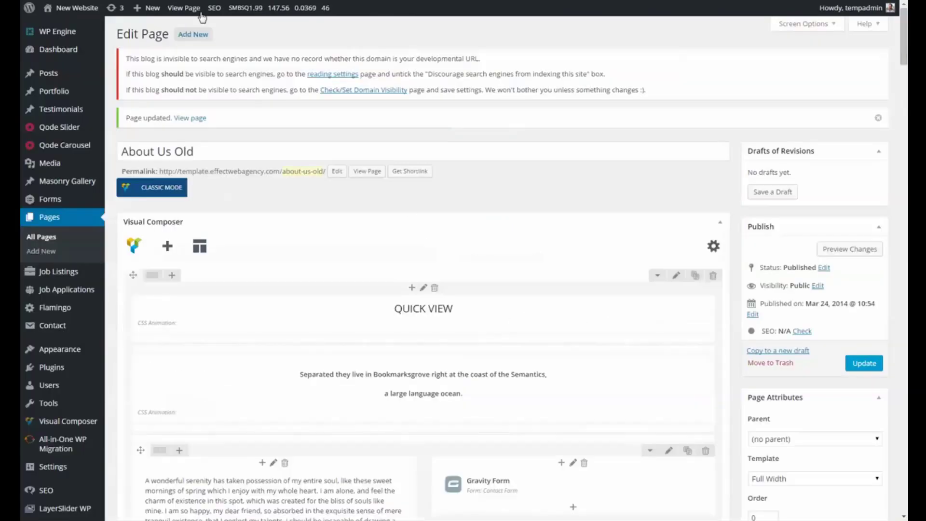
# - Set a light grey background colour for the column that holds the Gravity Form
pyautogui.scroll(-3, 470, 268)
pyautogui.click(574, 305)
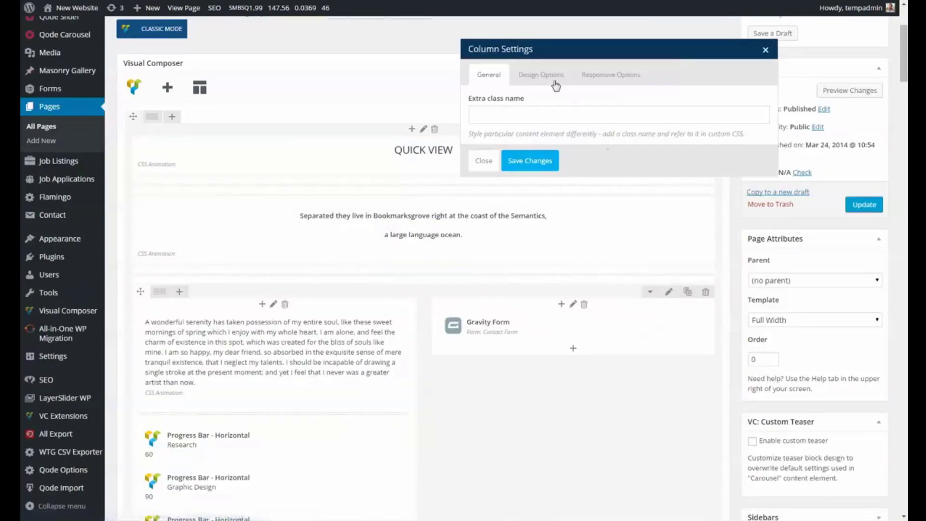
pyautogui.click(556, 85)
pyautogui.click(674, 187)
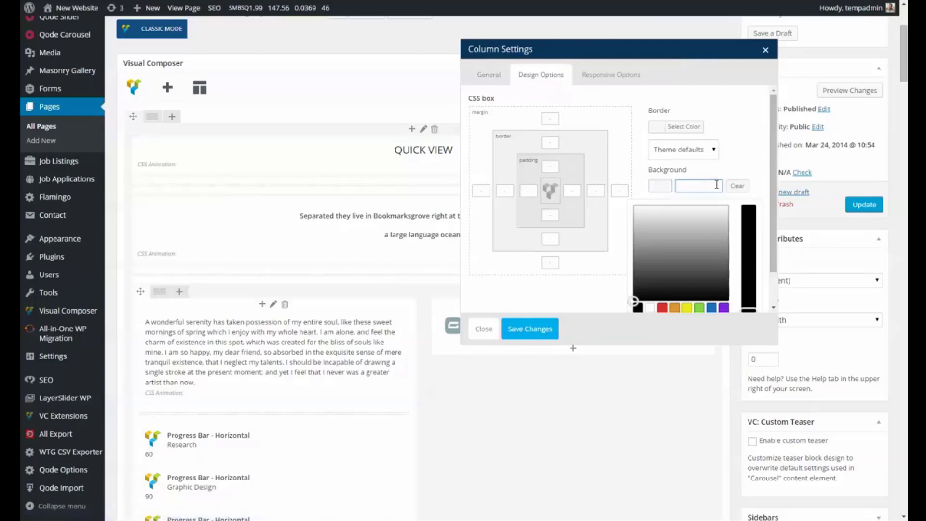
pyautogui.moveTo(647, 254); pyautogui.dragTo(623, 216)
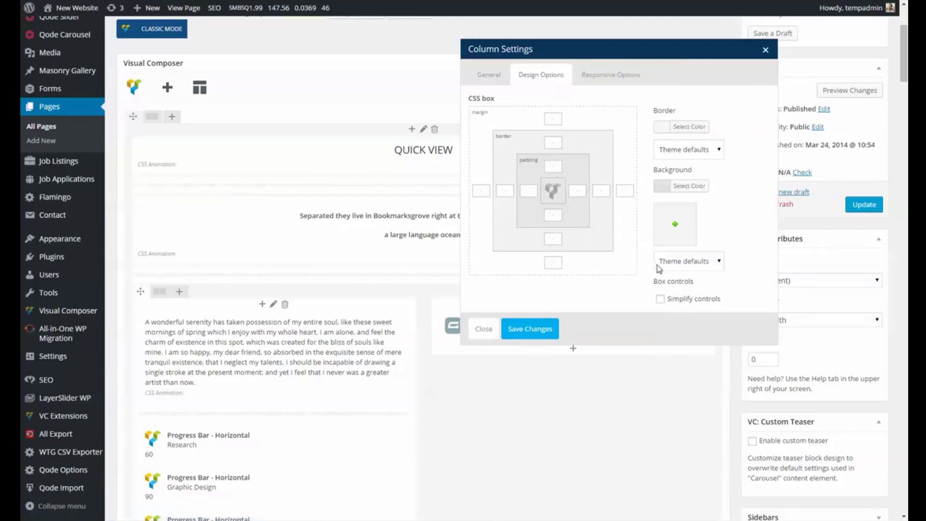
# - Simplify the column's box controls, save the column settings and update the page
pyautogui.click(661, 299)
pyautogui.click(531, 173)
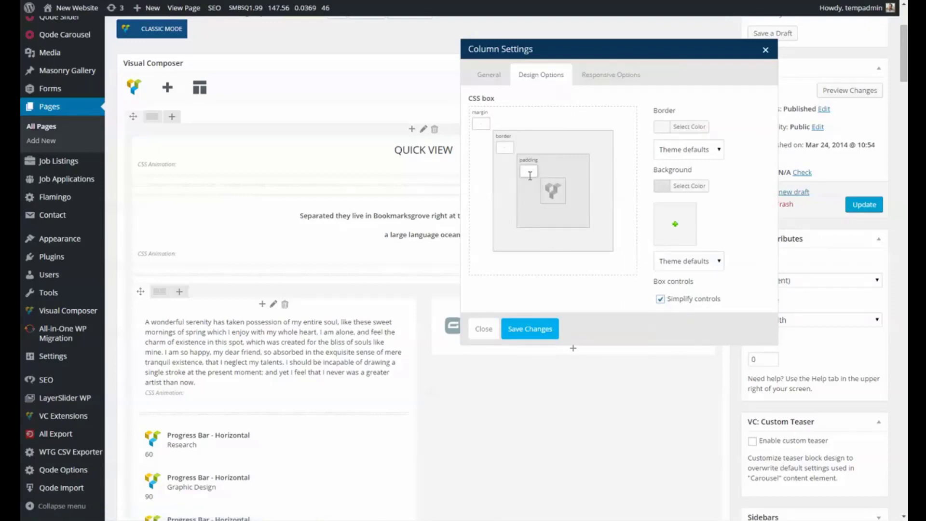
pyautogui.click(531, 328)
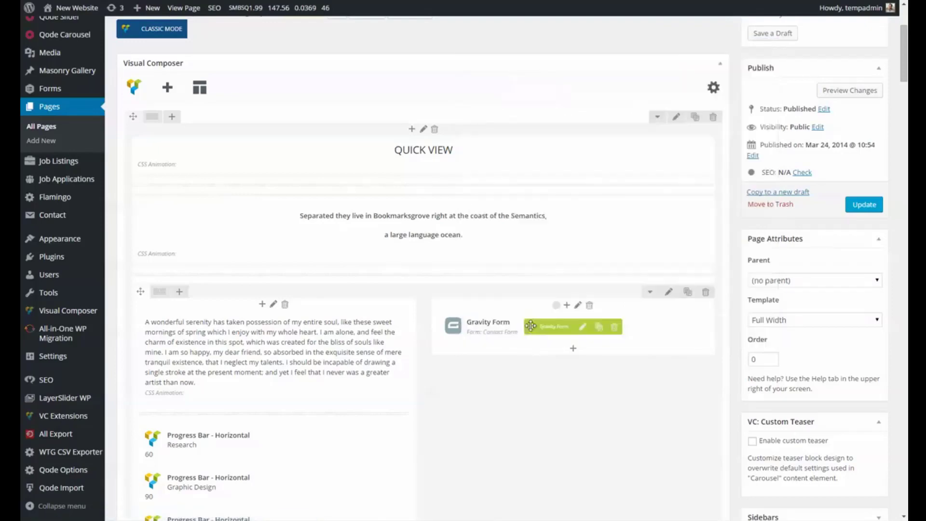
pyautogui.click(866, 207)
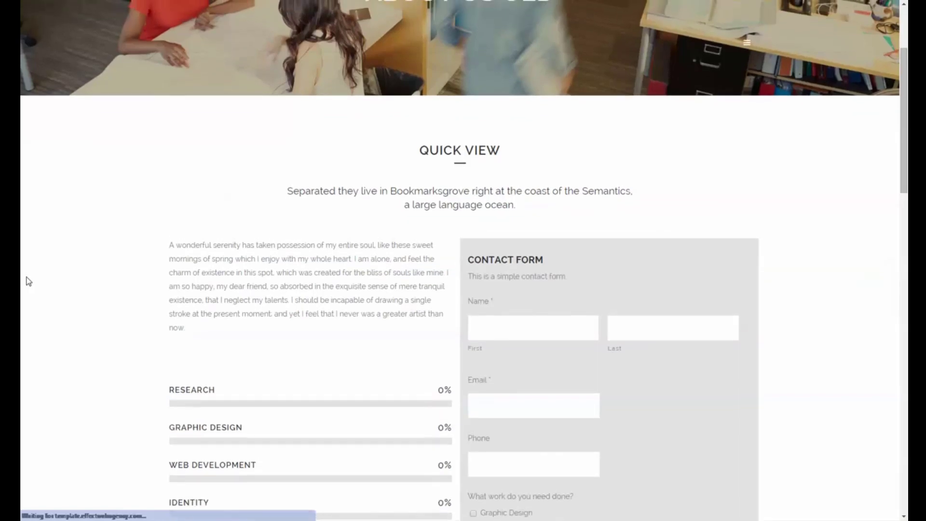
# - Examine the contact form's background, field widths and layout on the published About Us Old page
pyautogui.scroll(-4, 598, 307)
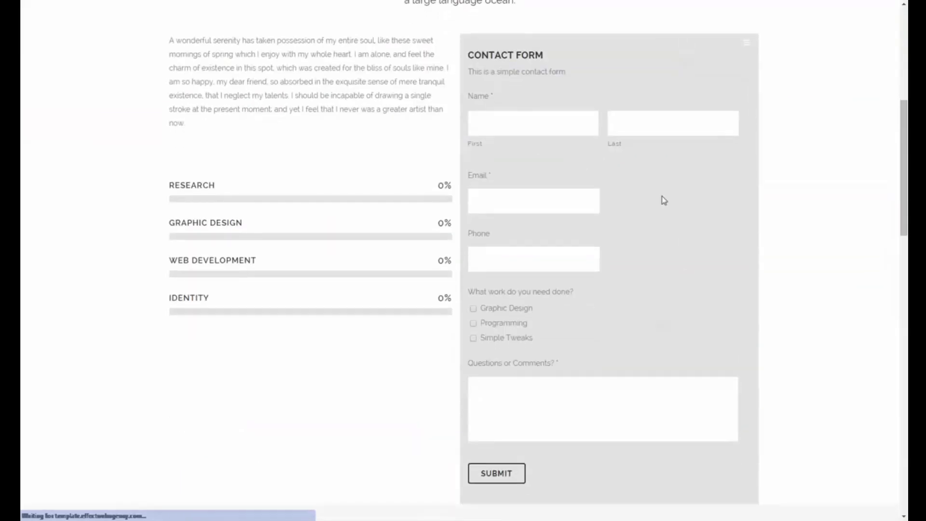
pyautogui.scroll(5, 683, 294)
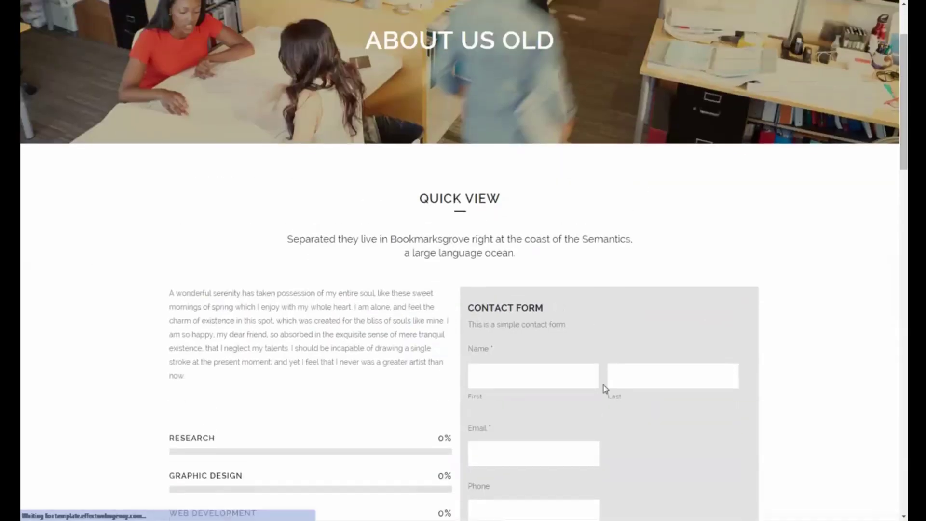
pyautogui.click(534, 451)
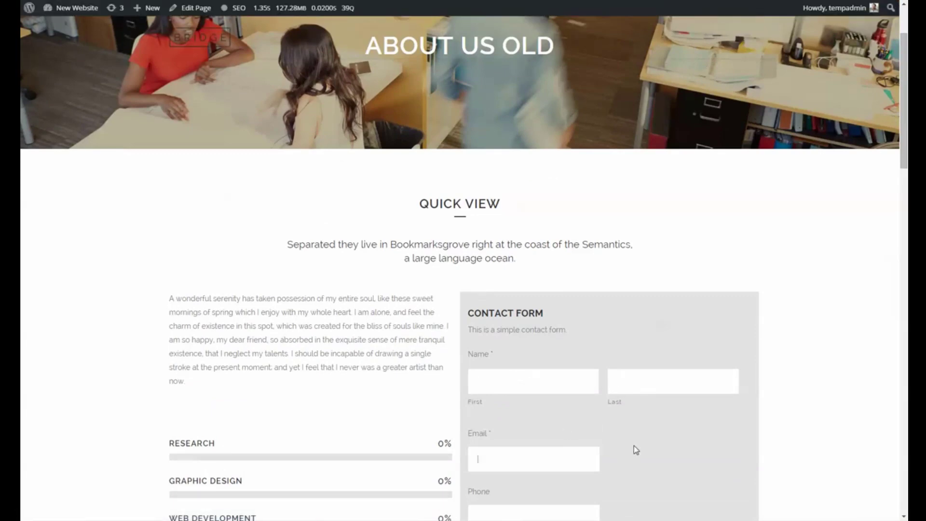
pyautogui.scroll(-4, 636, 450)
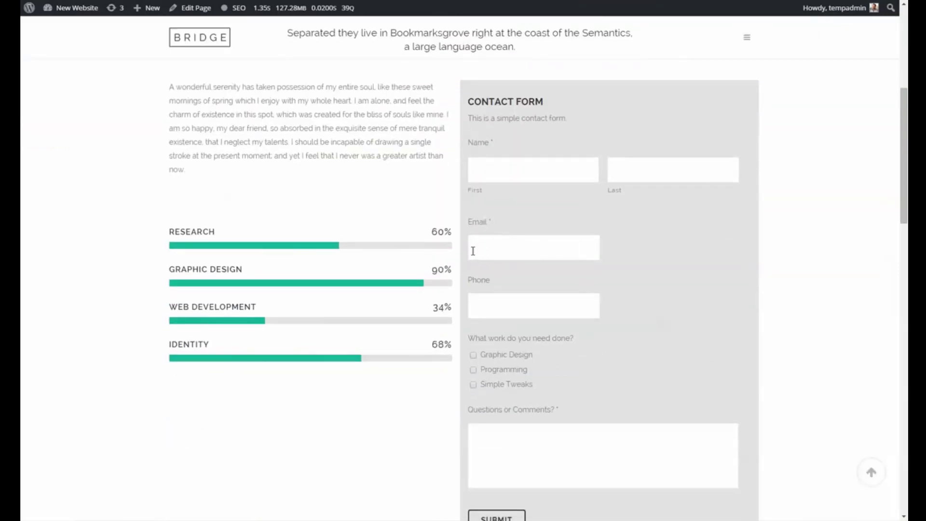
pyautogui.click(494, 306)
pyautogui.click(487, 250)
pyautogui.scroll(-4, 614, 304)
pyautogui.scroll(4, 629, 111)
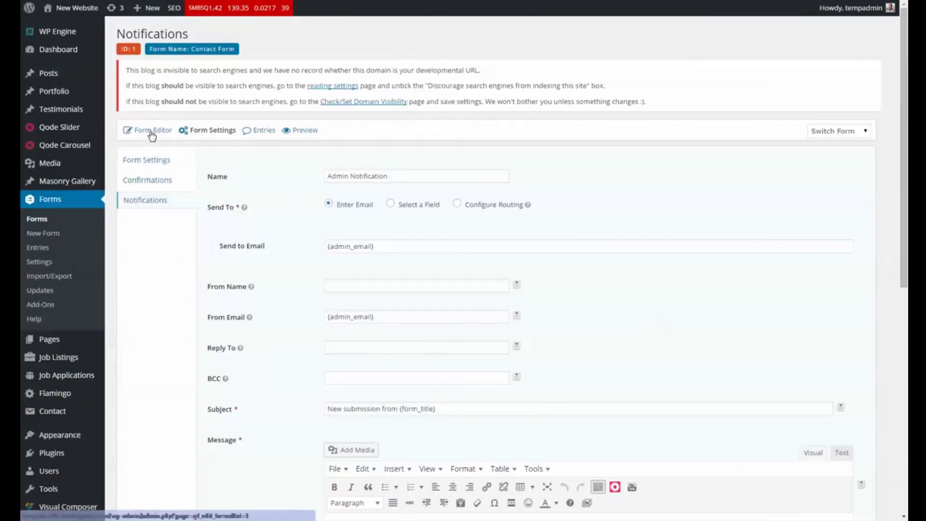
# - Return to the Contact Form's editor and set the Email field's size to Large
pyautogui.click(152, 132)
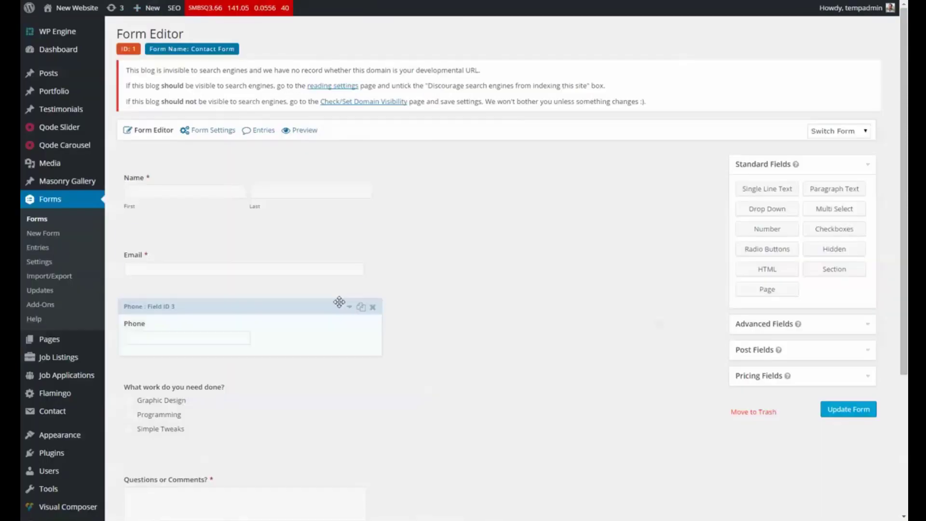
pyautogui.scroll(-3, 164, 135)
pyautogui.click(183, 154)
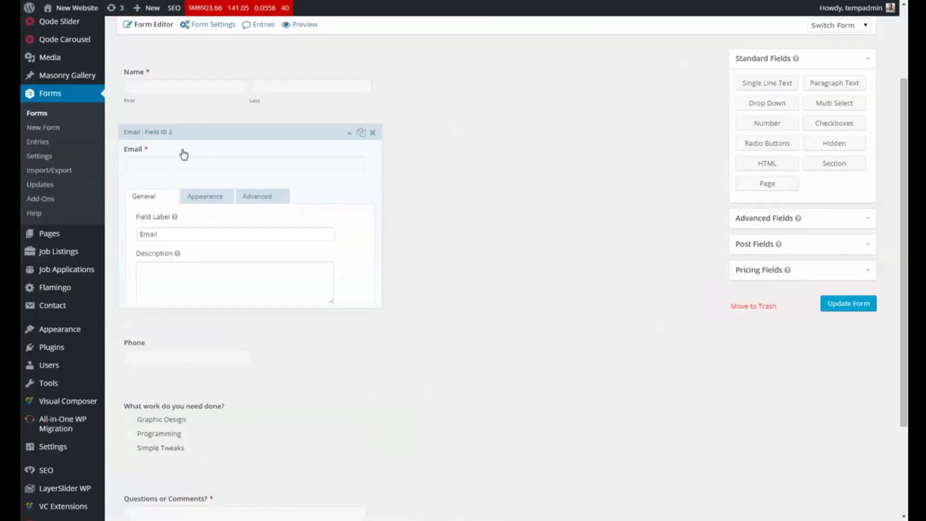
pyautogui.click(212, 202)
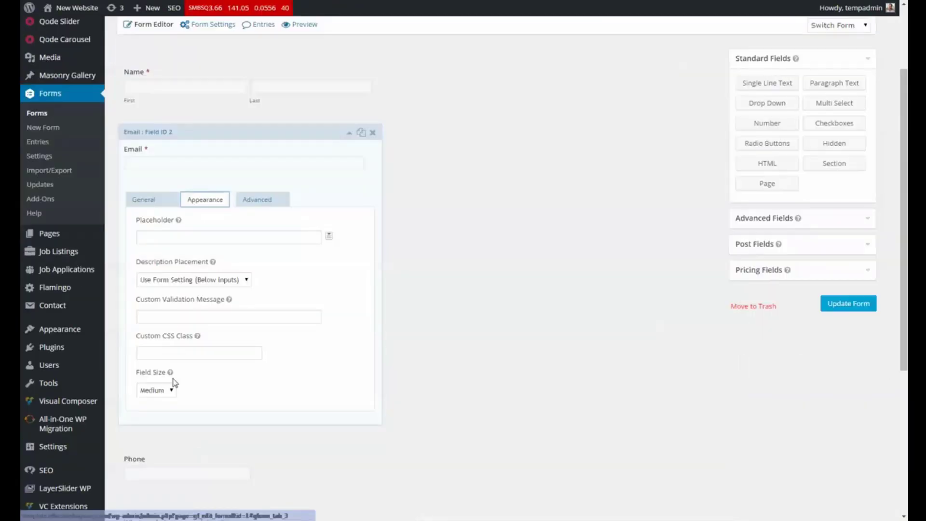
pyautogui.click(169, 389)
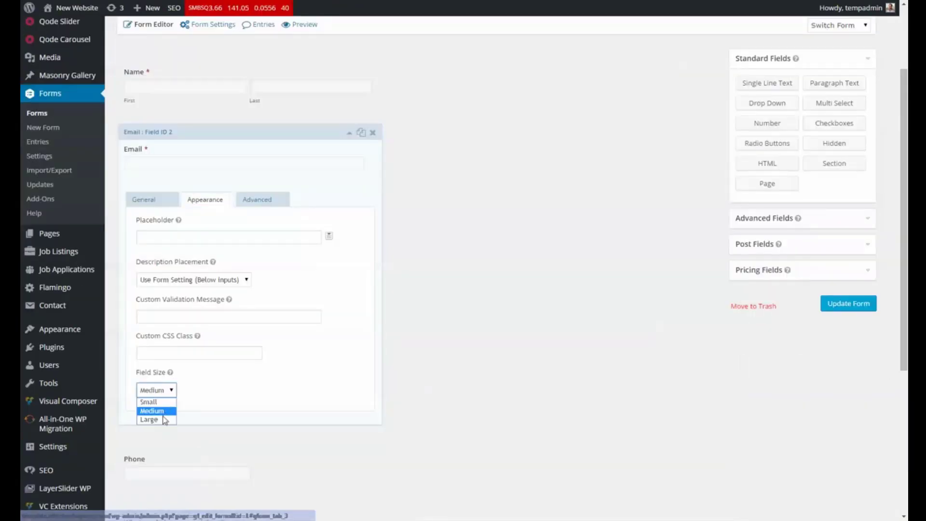
pyautogui.click(161, 420)
pyautogui.click(217, 147)
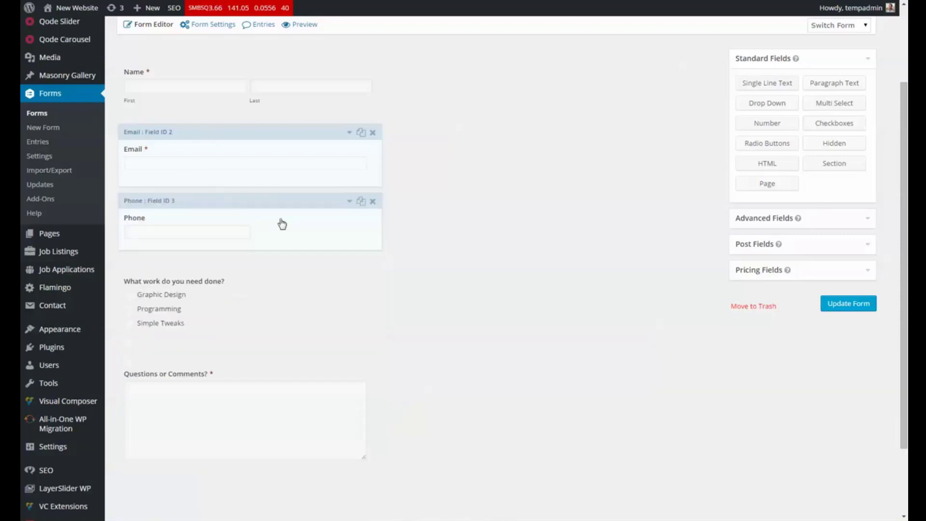
# - Set the Phone field's size to Large and update the form
pyautogui.scroll(-1, 281, 223)
pyautogui.click(193, 170)
pyautogui.click(203, 209)
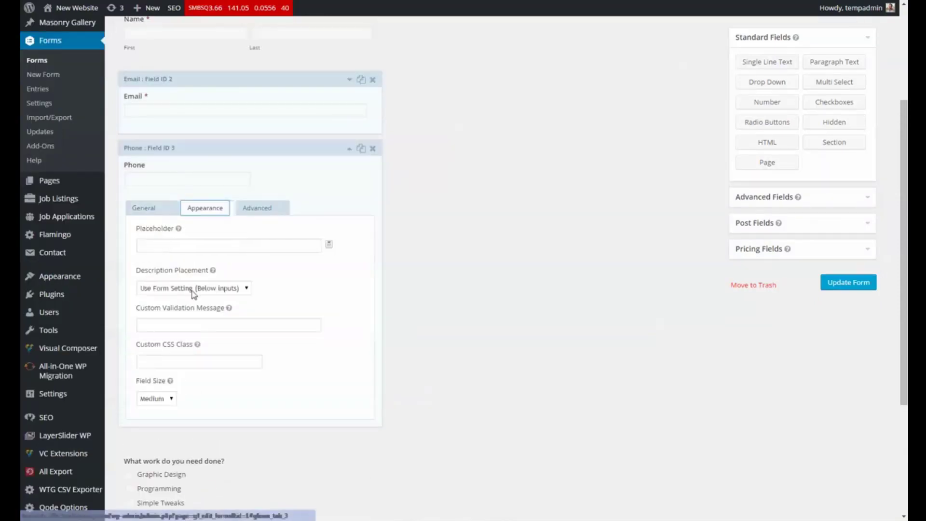
pyautogui.click(167, 398)
pyautogui.click(157, 429)
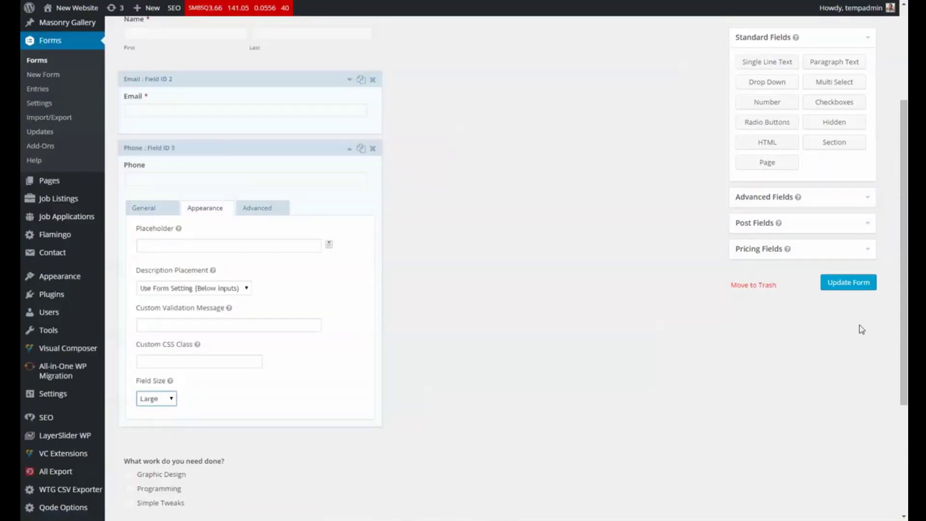
pyautogui.click(850, 284)
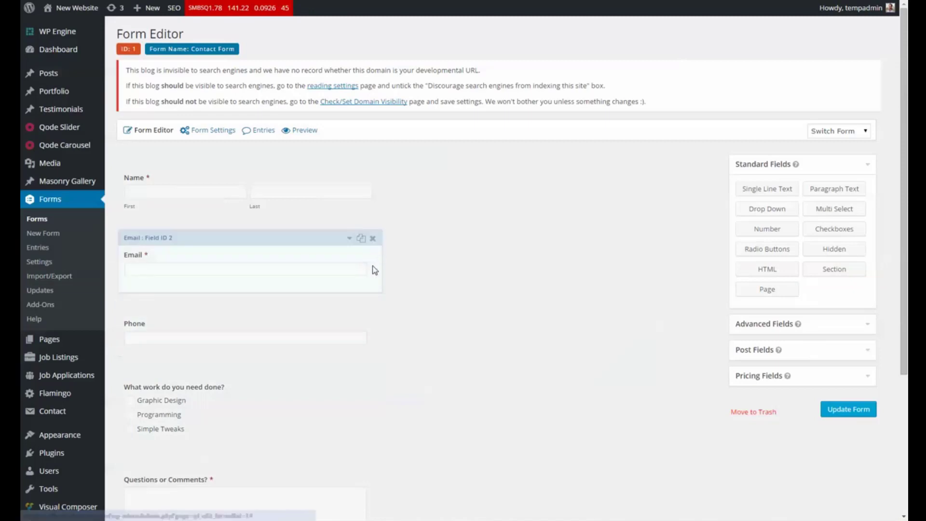
# - Add an Address field from the advanced fields below the Questions or Comments field
pyautogui.scroll(-1, 391, 262)
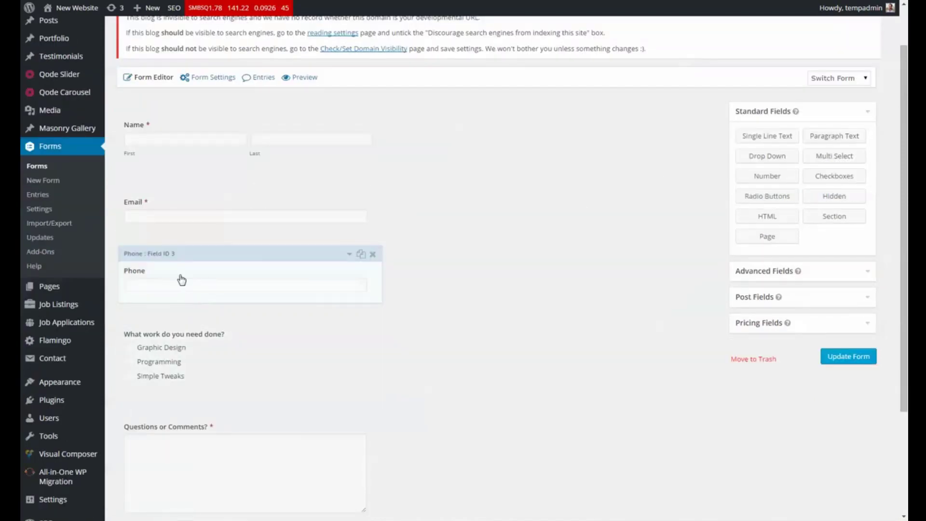
pyautogui.moveTo(199, 200)
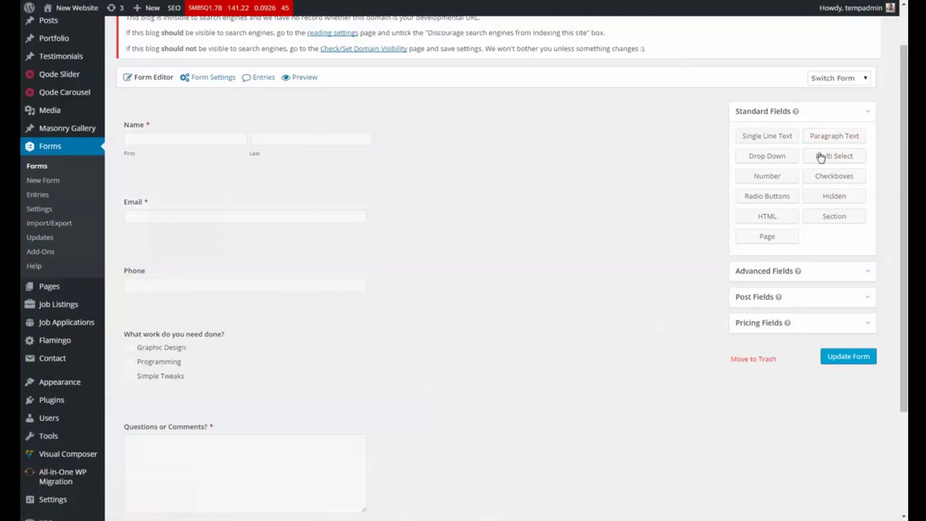
pyautogui.scroll(-1, 514, 340)
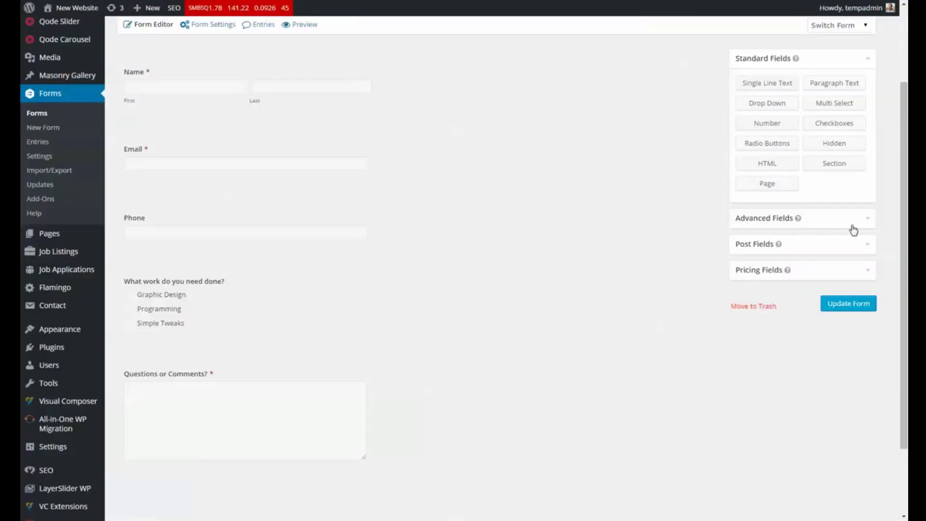
pyautogui.click(866, 219)
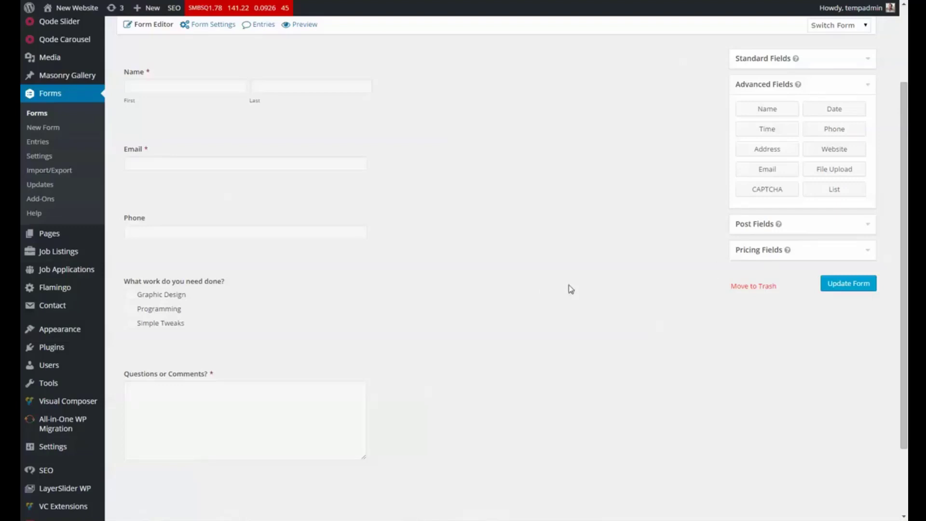
pyautogui.click(768, 151)
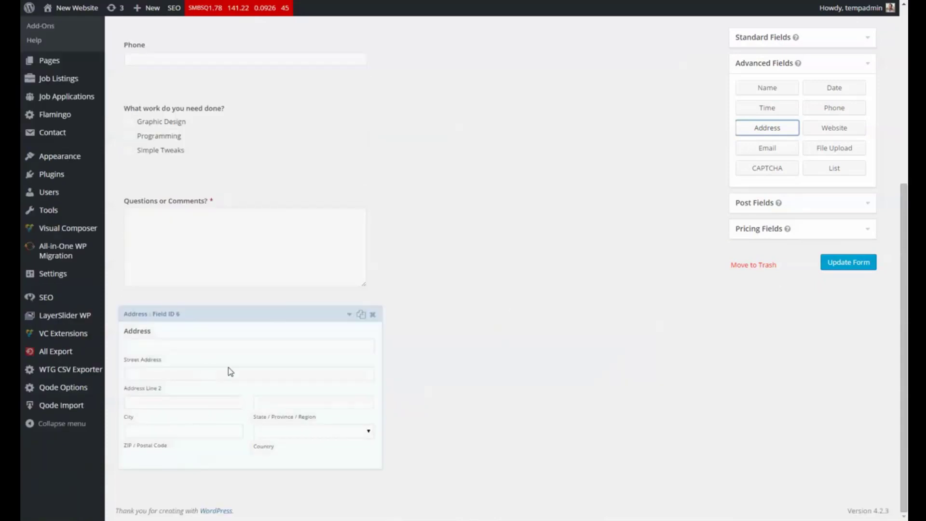
# - Open the new Address field's settings and set its address type to United States
pyautogui.click(218, 333)
pyautogui.scroll(-7, 348, 320)
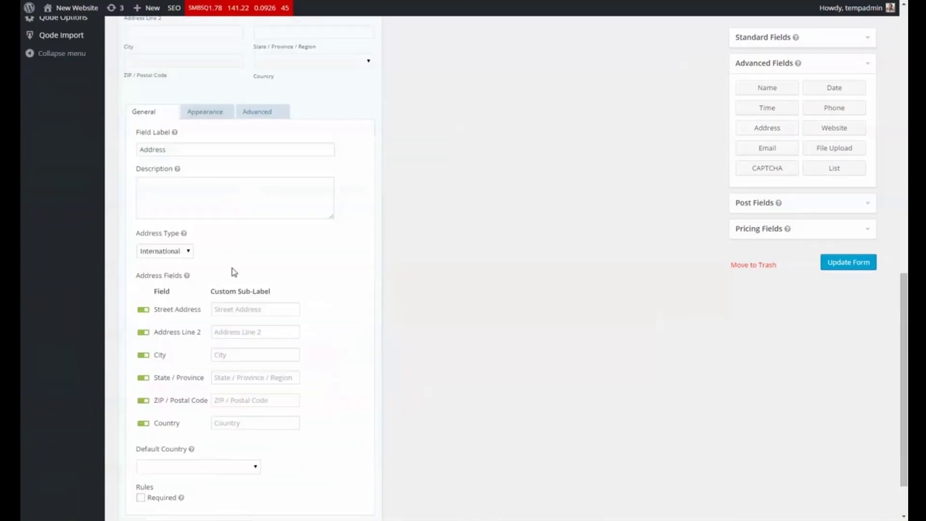
pyautogui.click(165, 251)
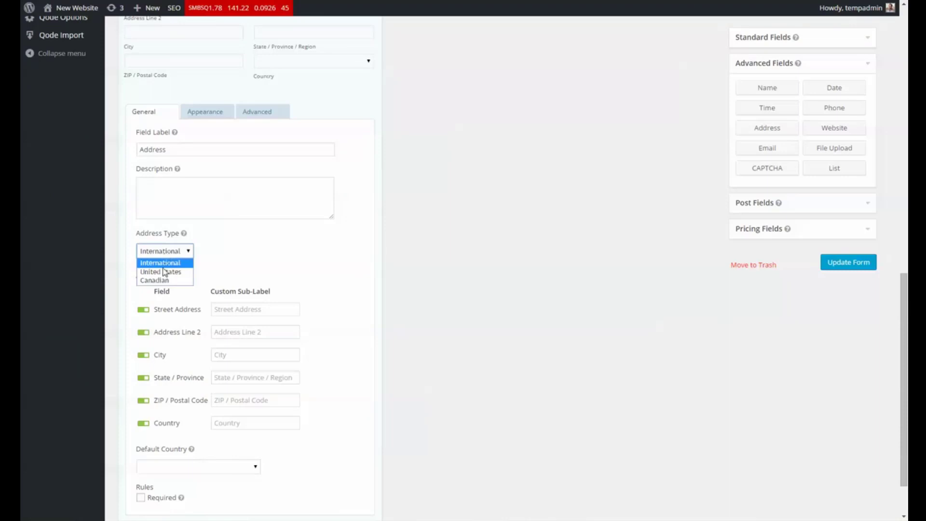
pyautogui.click(164, 271)
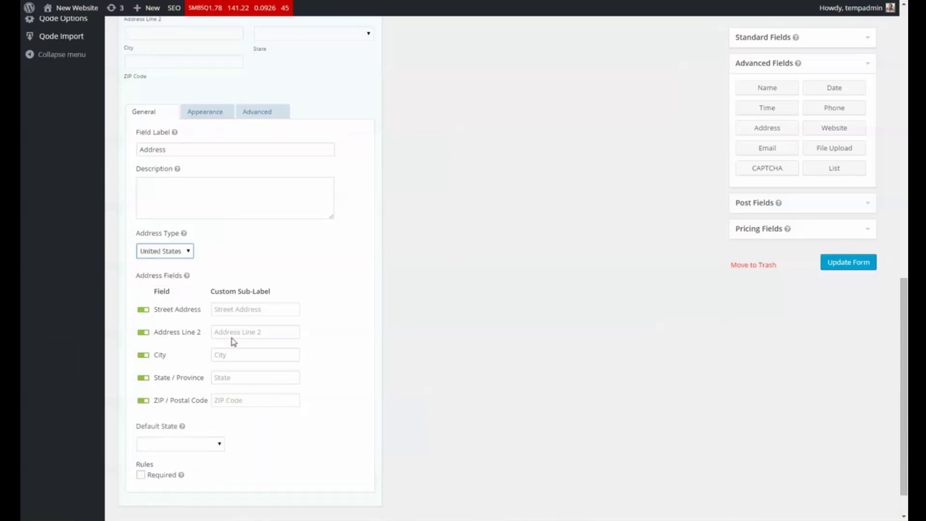
pyautogui.scroll(3, 234, 341)
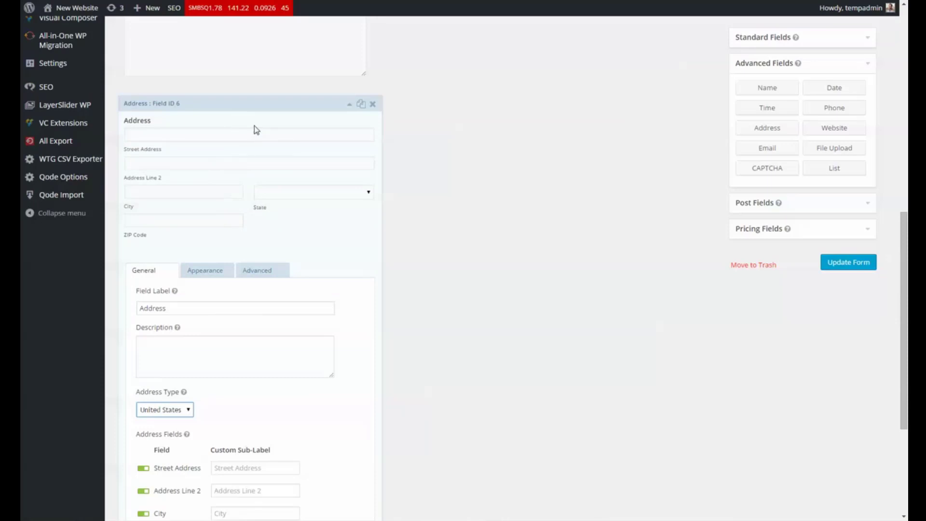
pyautogui.scroll(-4, 287, 288)
pyautogui.scroll(2, 302, 325)
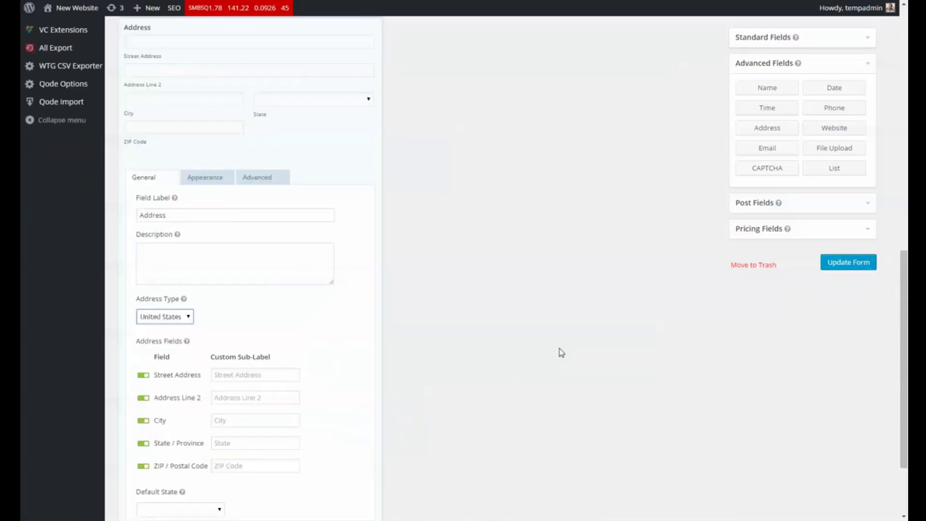
pyautogui.scroll(-2, 551, 362)
pyautogui.scroll(12, 480, 369)
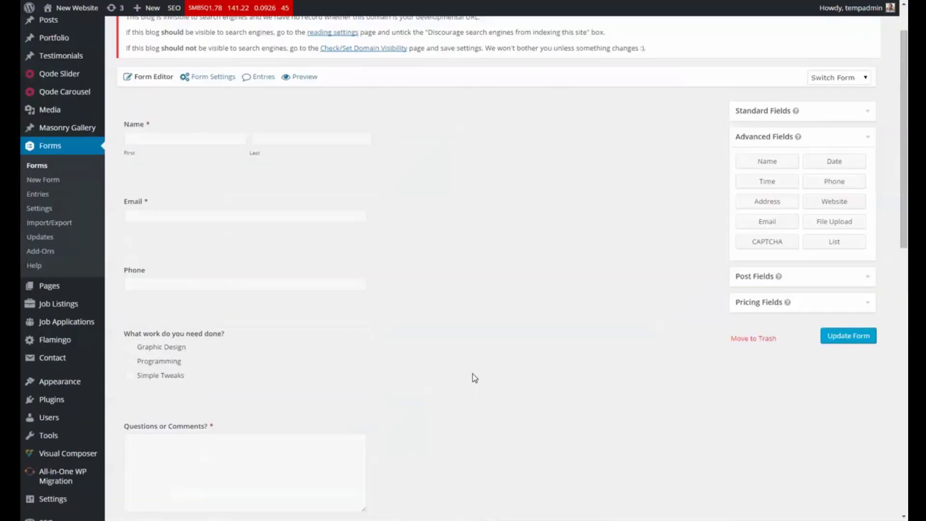
pyautogui.scroll(1, 474, 377)
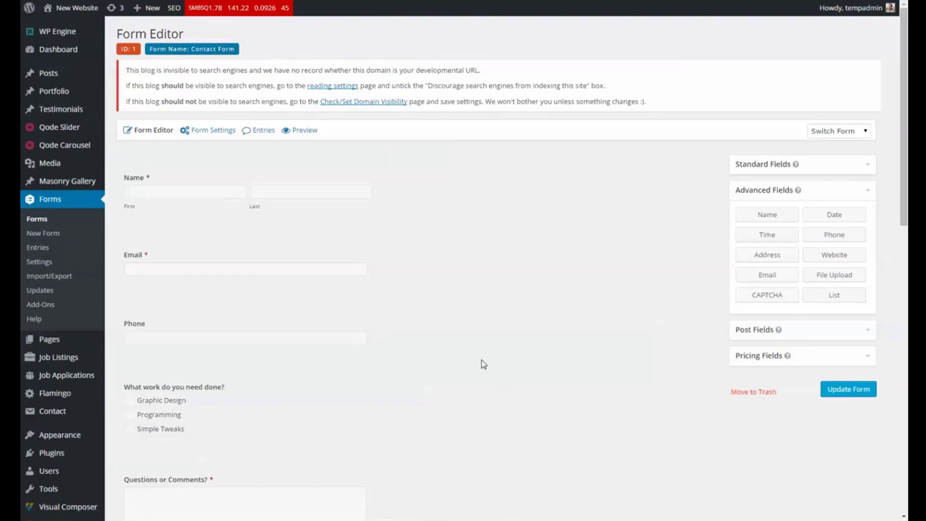